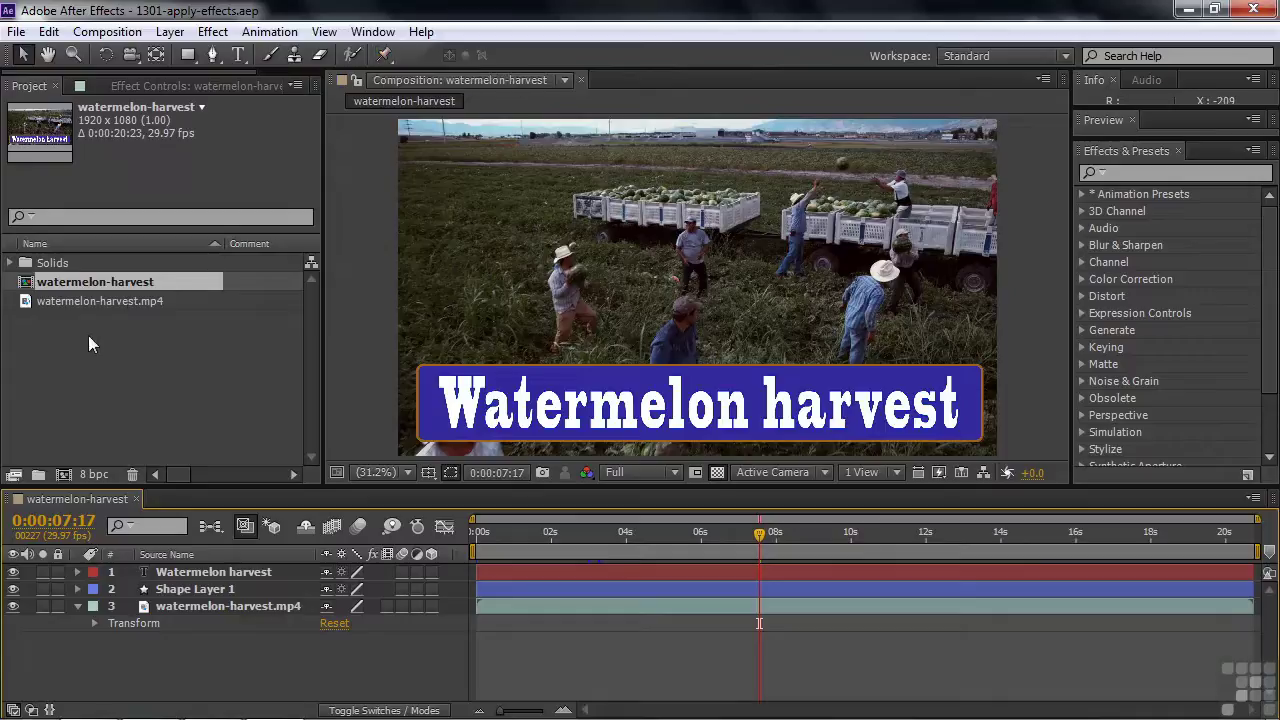
right_click(152, 607)
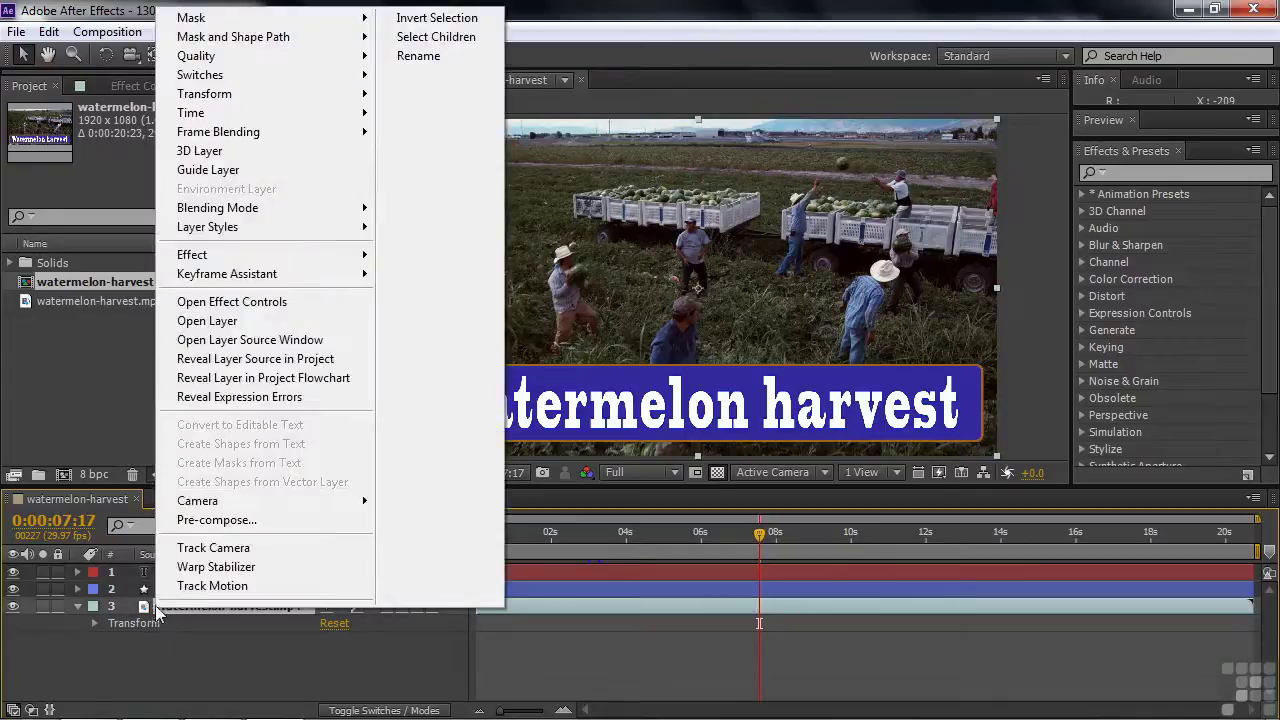
mouse_move(210, 238)
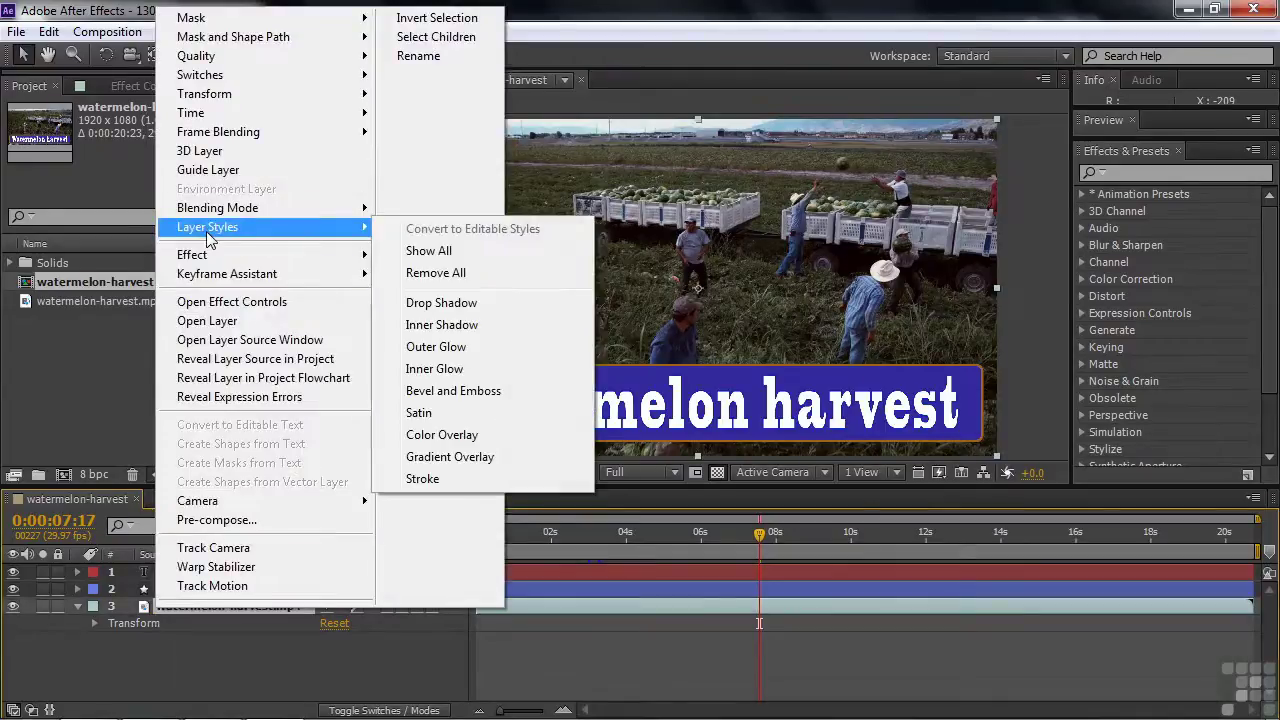
left_click(142, 662)
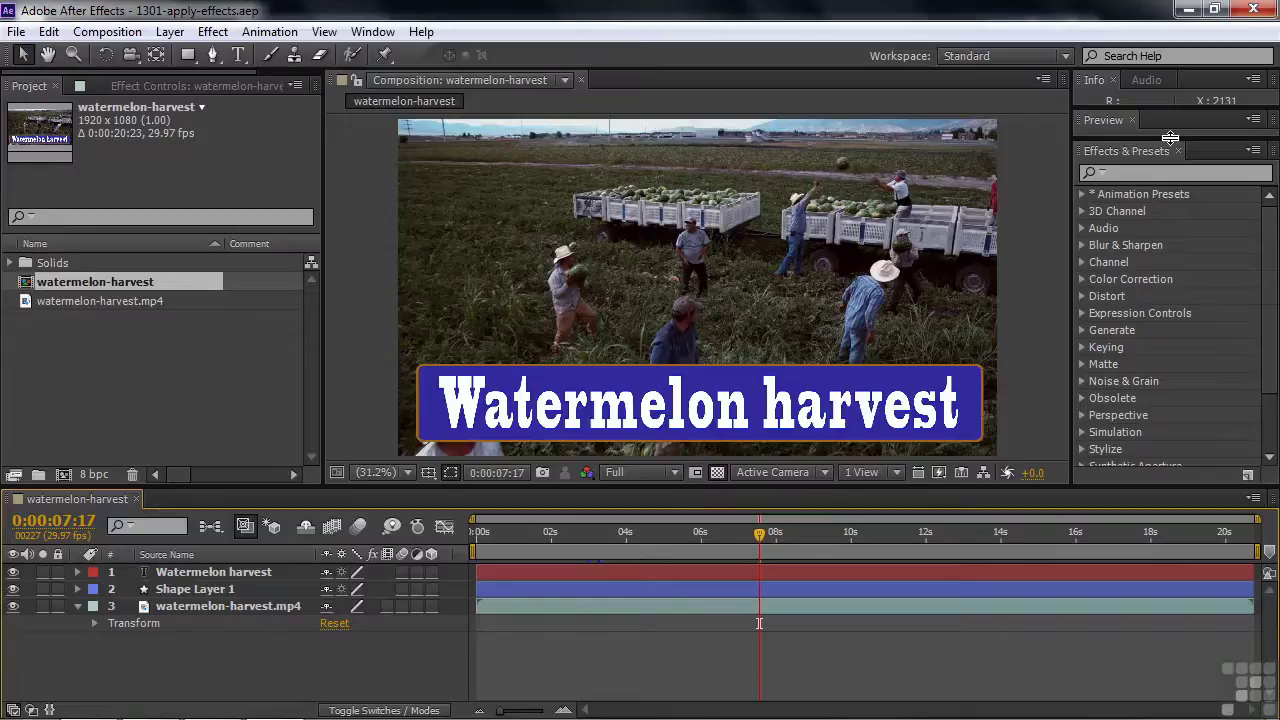
- Reset the Standard workspace to its original layout and enlarge the Effects & Presets panel to show more effect categories
left_click(1067, 57)
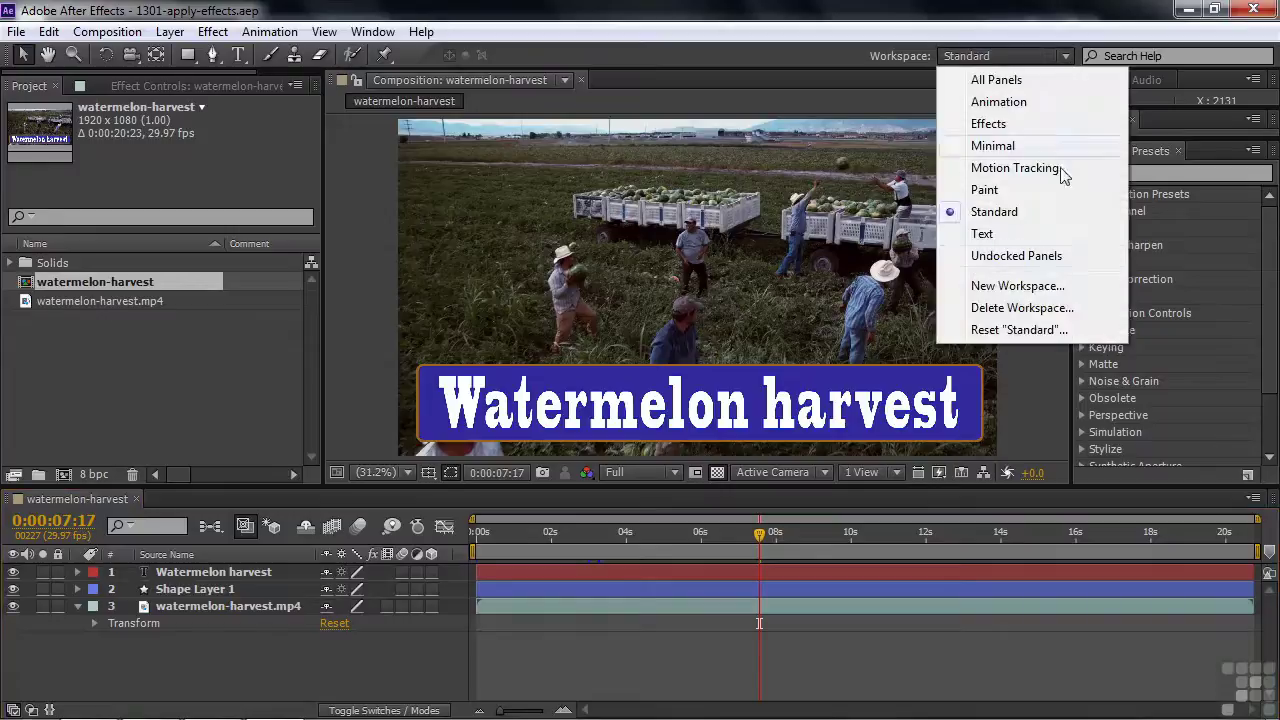
left_click(1025, 329)
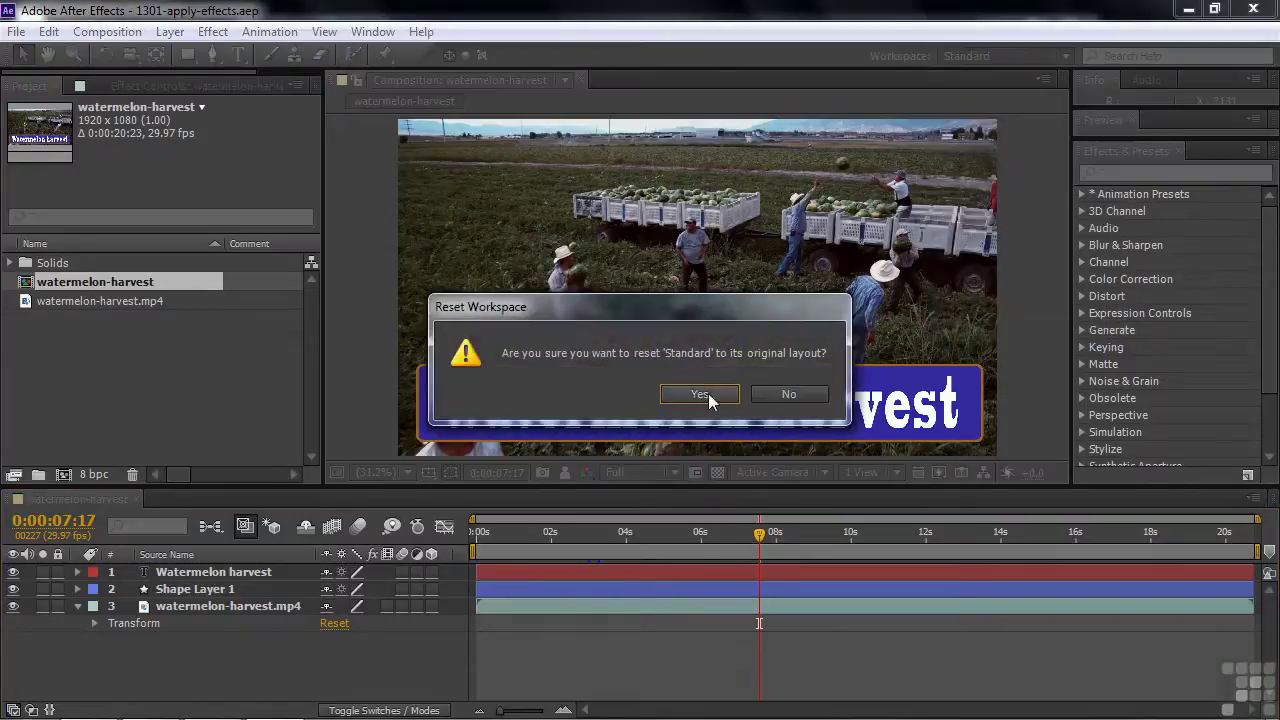
left_click(700, 394)
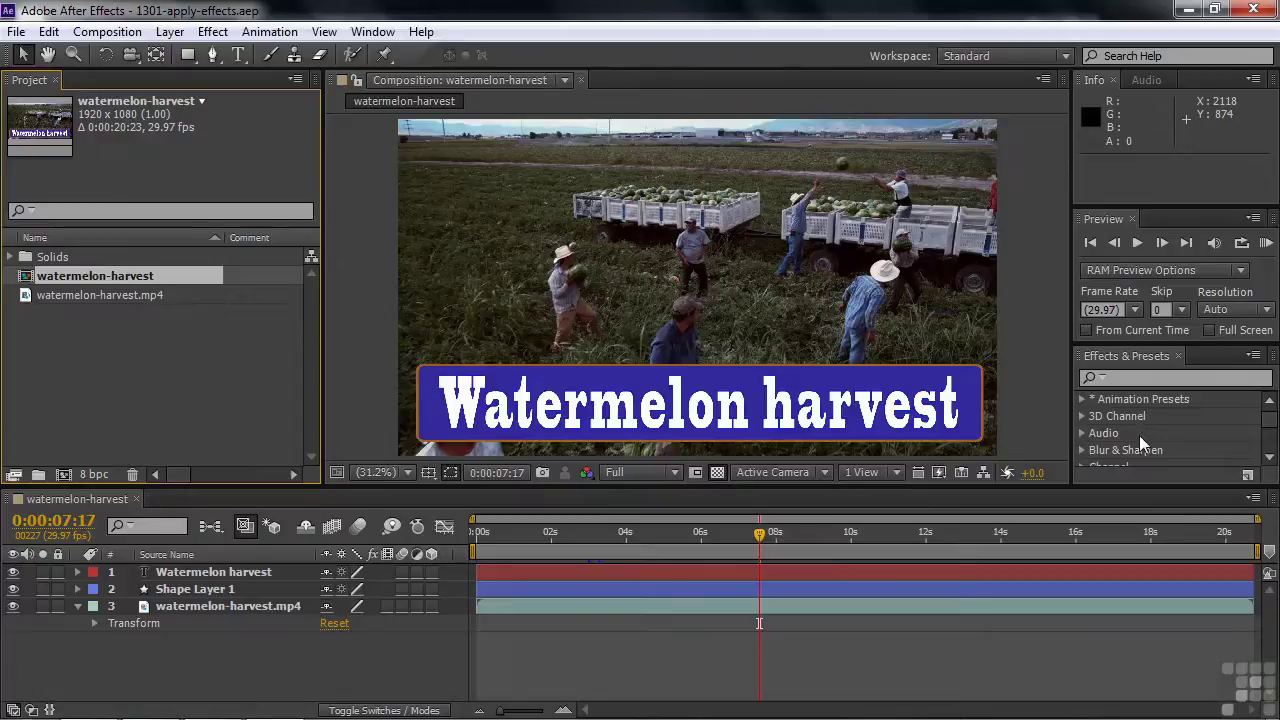
left_click_drag(1143, 343, 1165, 115)
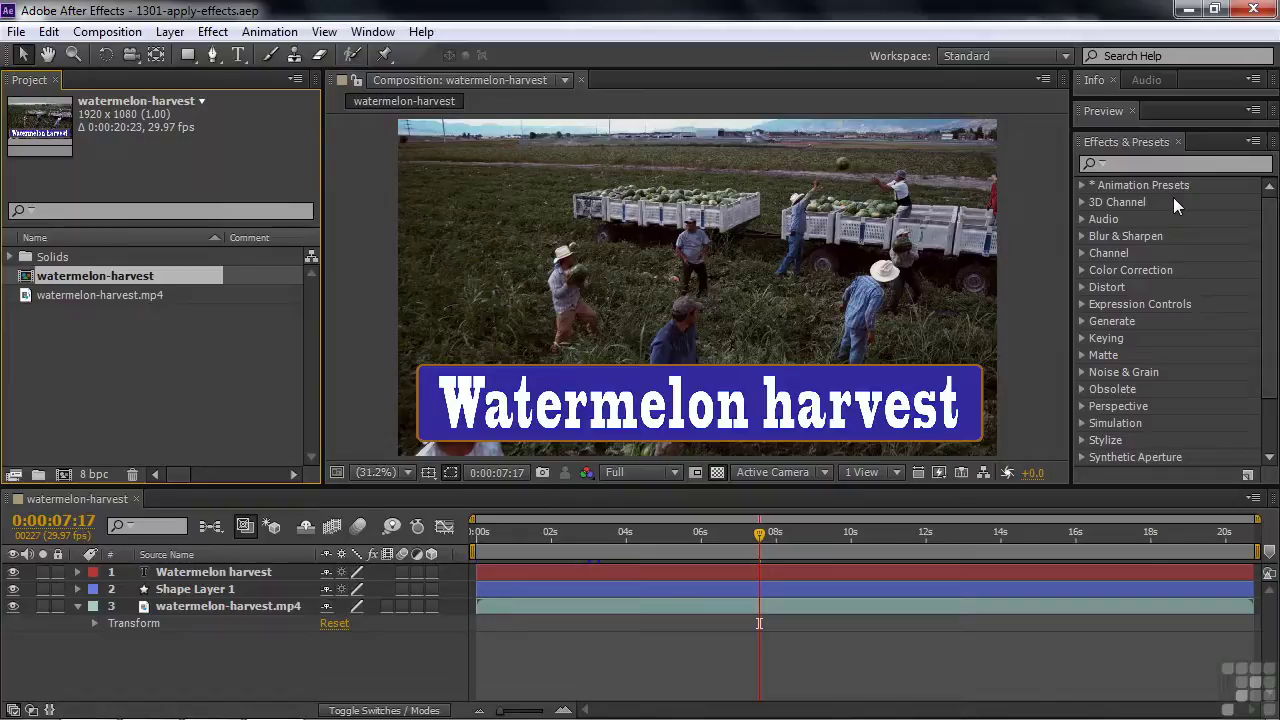
- Apply the Fast Blur effect from the Blur & Sharpen category to the watermelon-harvest.mp4 layer
left_click(1081, 235)
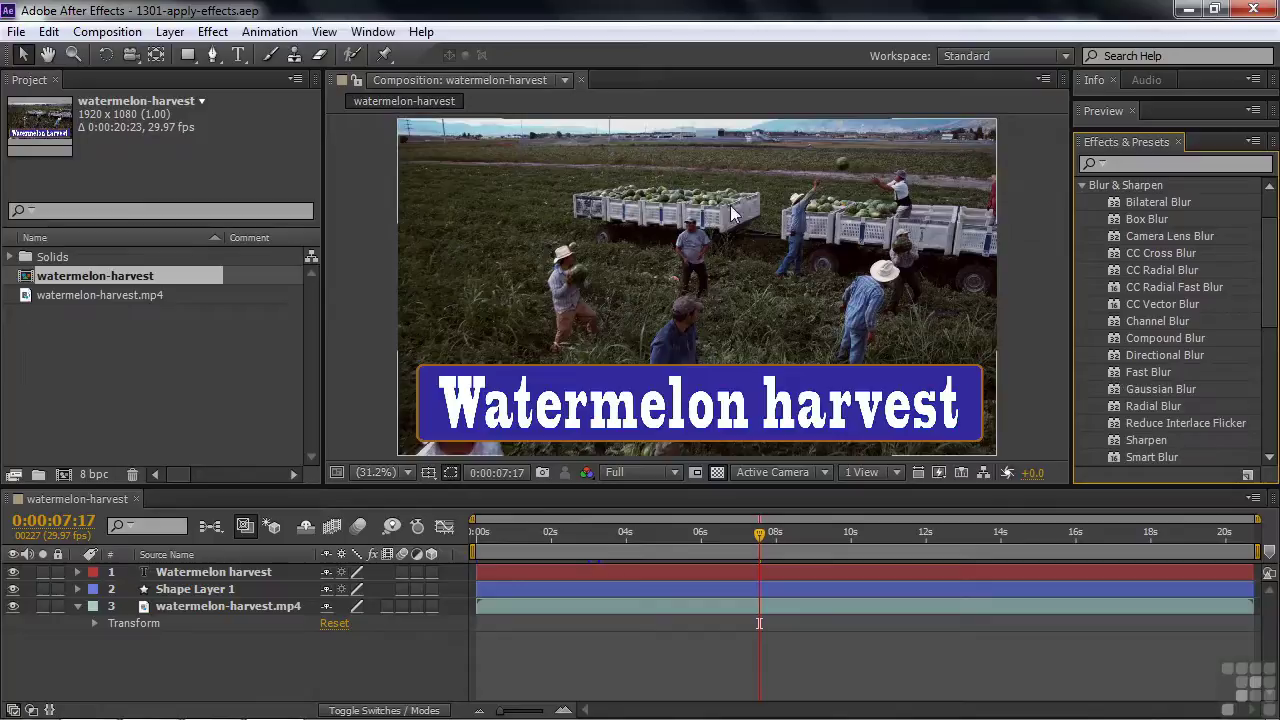
left_click(1120, 374)
left_click_drag(1117, 375, 522, 615)
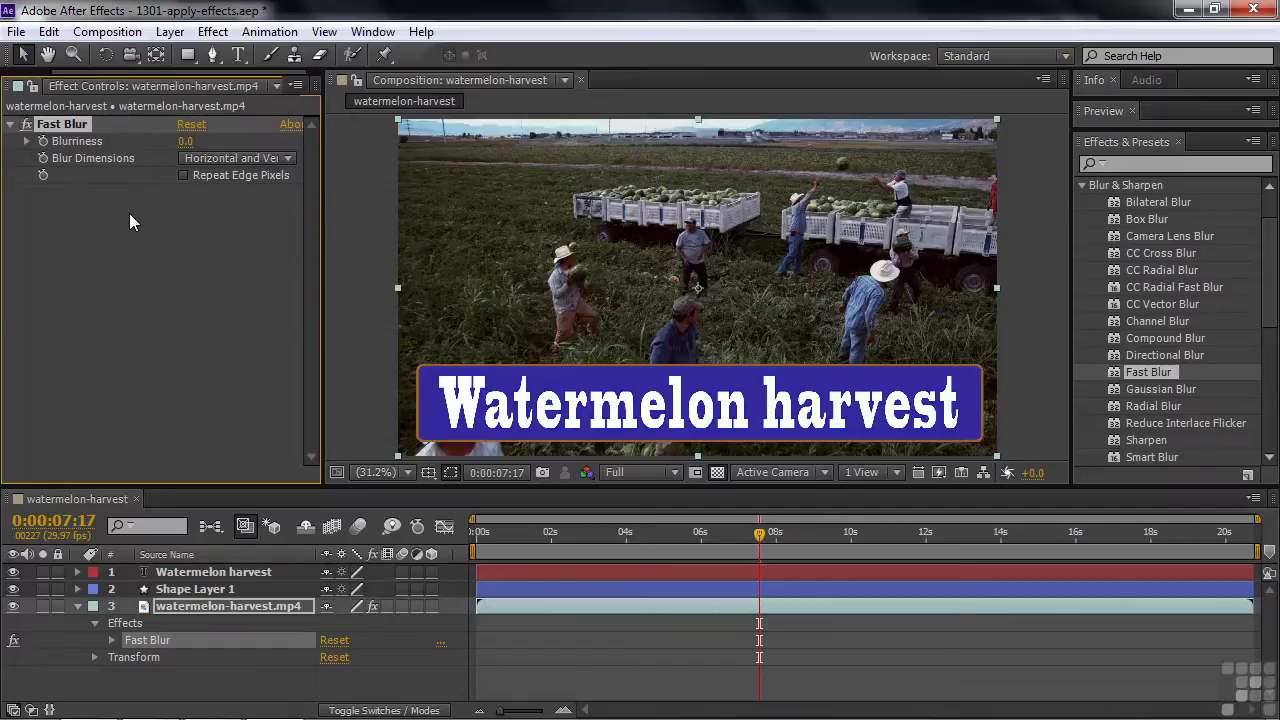
- Set the Fast Blur effect's Blurriness to 41 and enable Repeat Edge Pixels
left_click(372, 31)
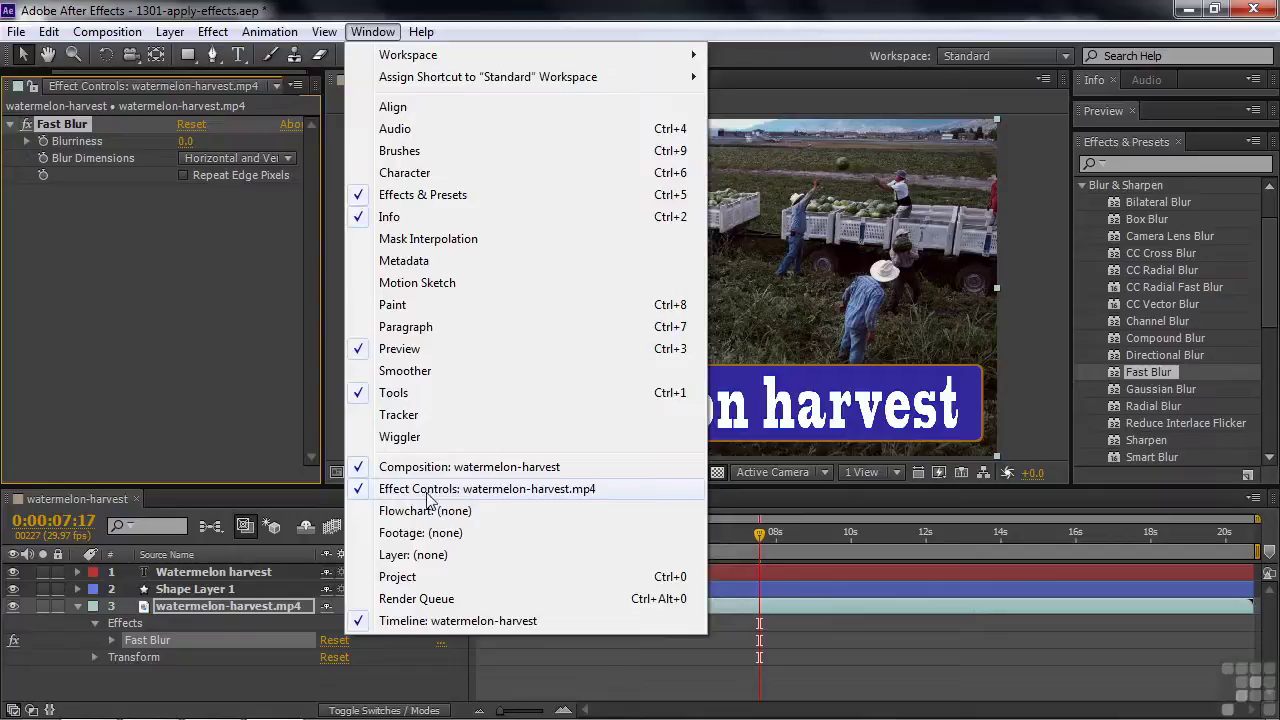
left_click(133, 349)
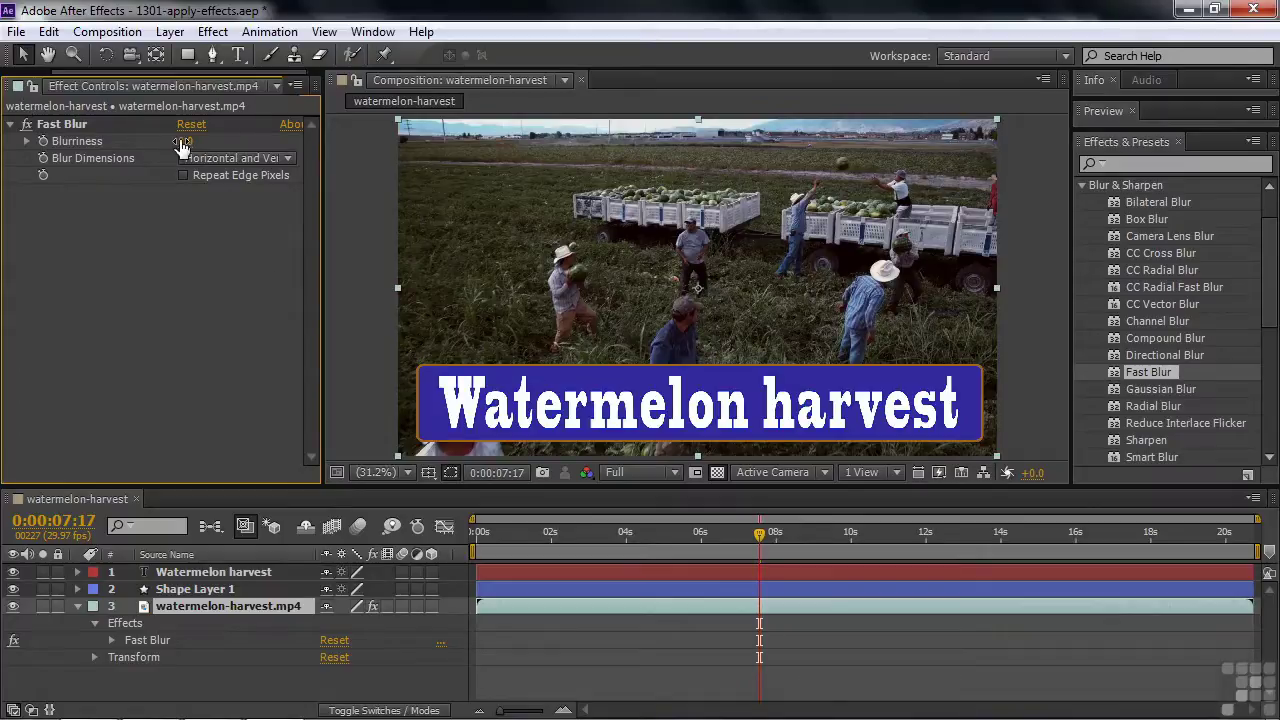
left_click_drag(177, 142, 237, 157)
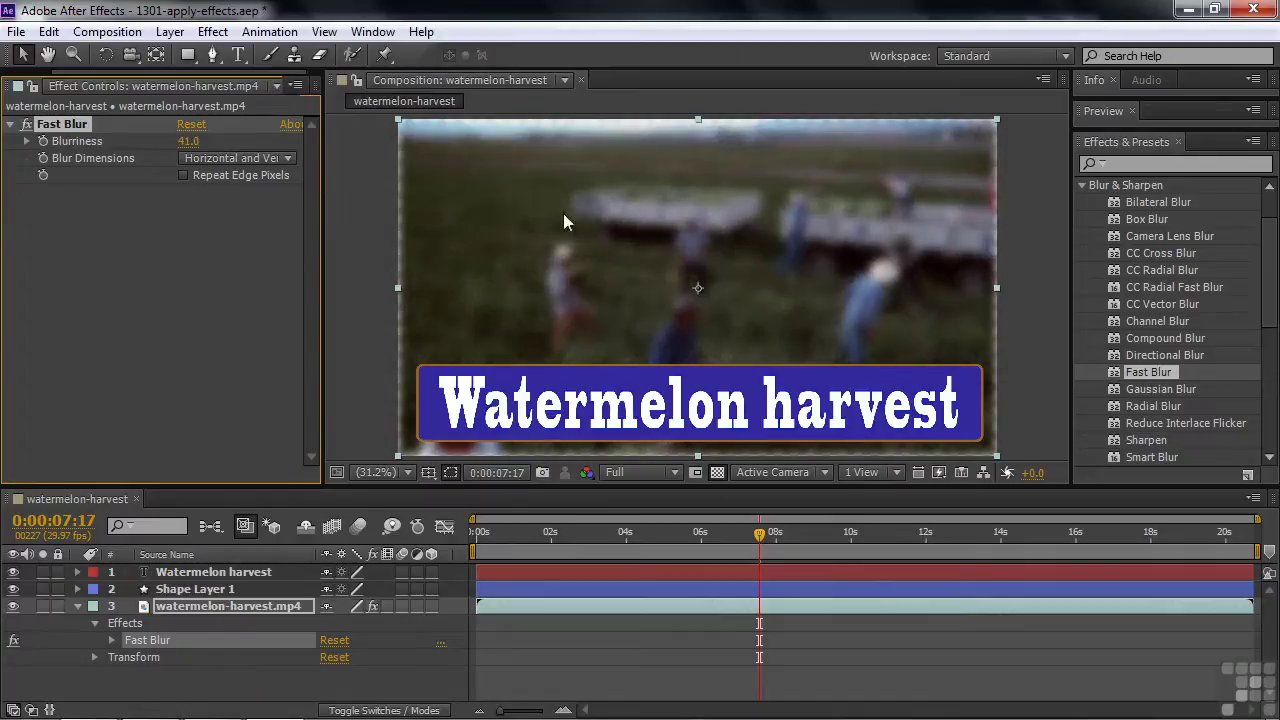
left_click(184, 176)
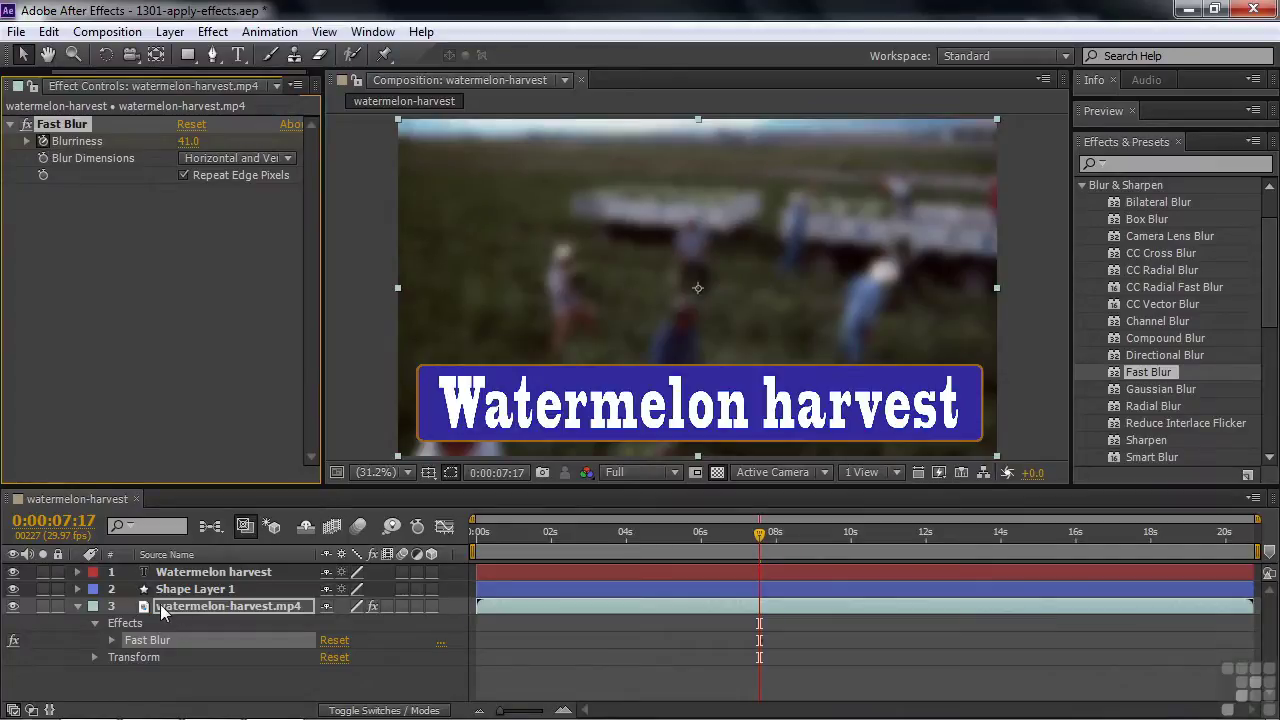
- Reveal the Fast Blur properties in the timeline and move the Blurriness keyframe to the start of the composition
left_click(79, 606)
left_click(78, 607)
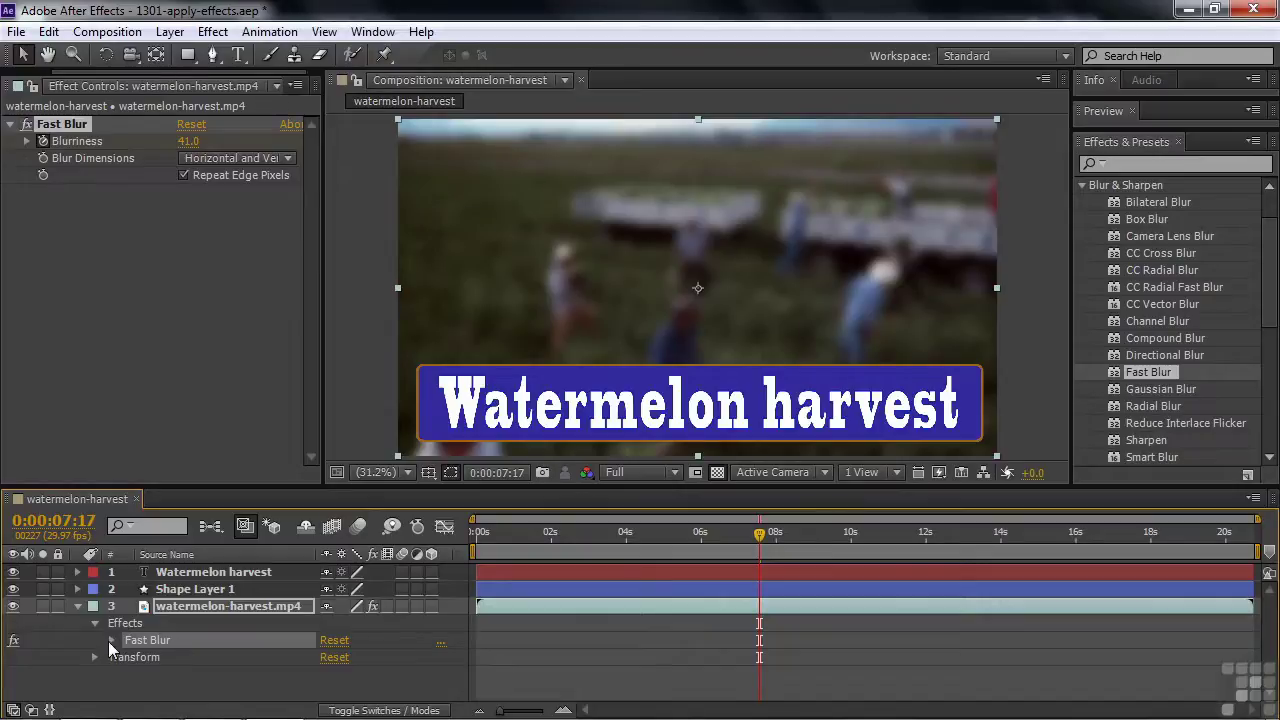
left_click(110, 641)
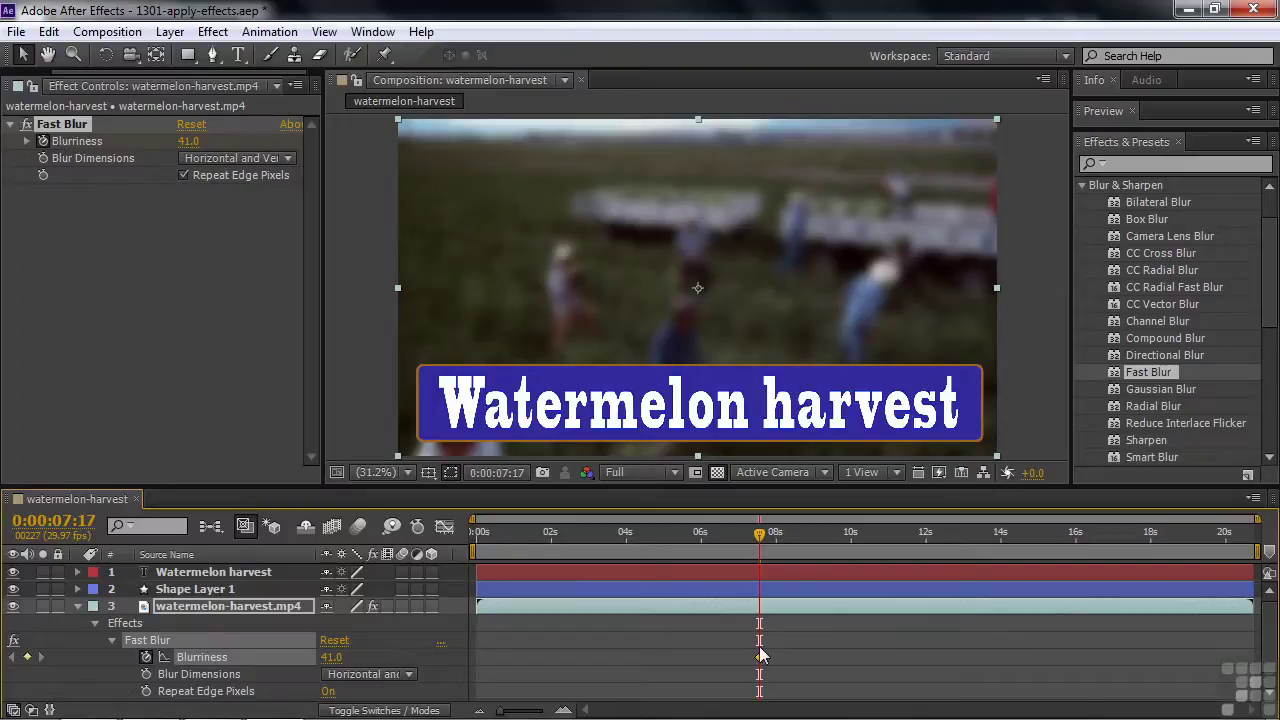
left_click(762, 537)
left_click_drag(758, 660, 476, 665)
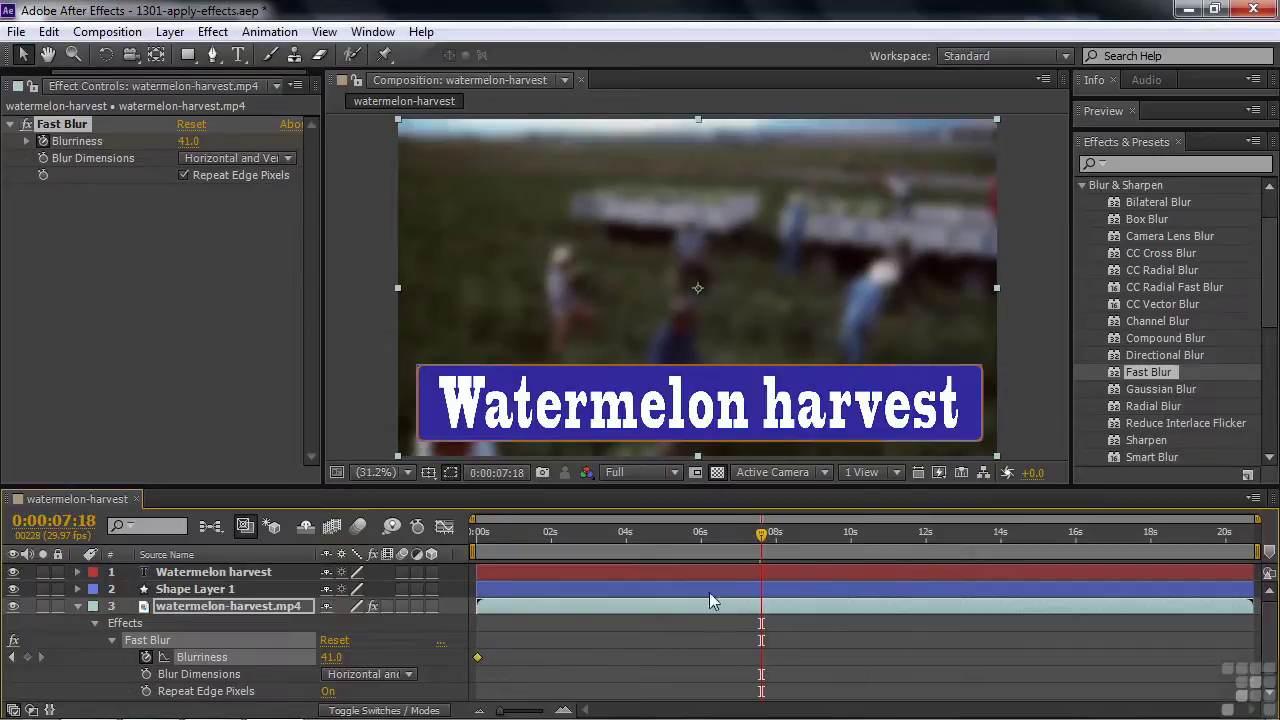
- Add a Blurriness keyframe of 0 at 0:00:07:18 and scrub the timeline from the start to 0:00:08:00 to preview the blur animation
left_click(185, 141)
type("0")
key("Return")
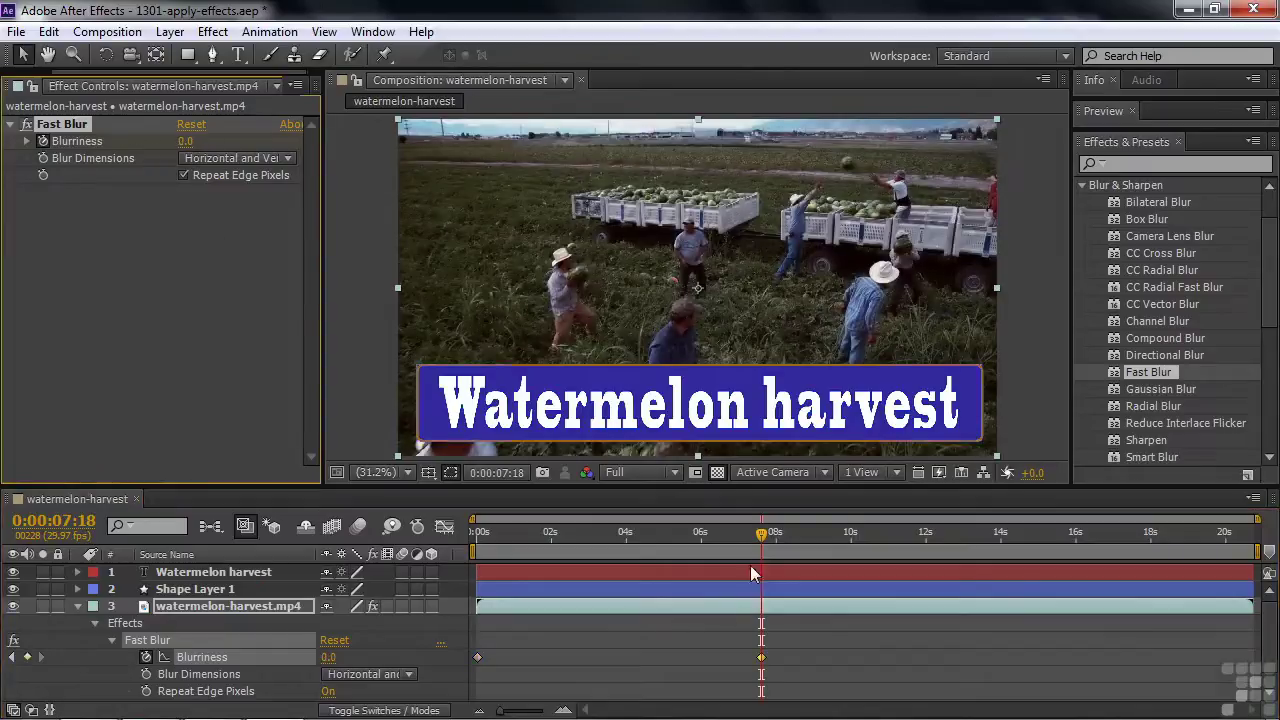
left_click(537, 550)
left_click_drag(472, 563, 774, 570)
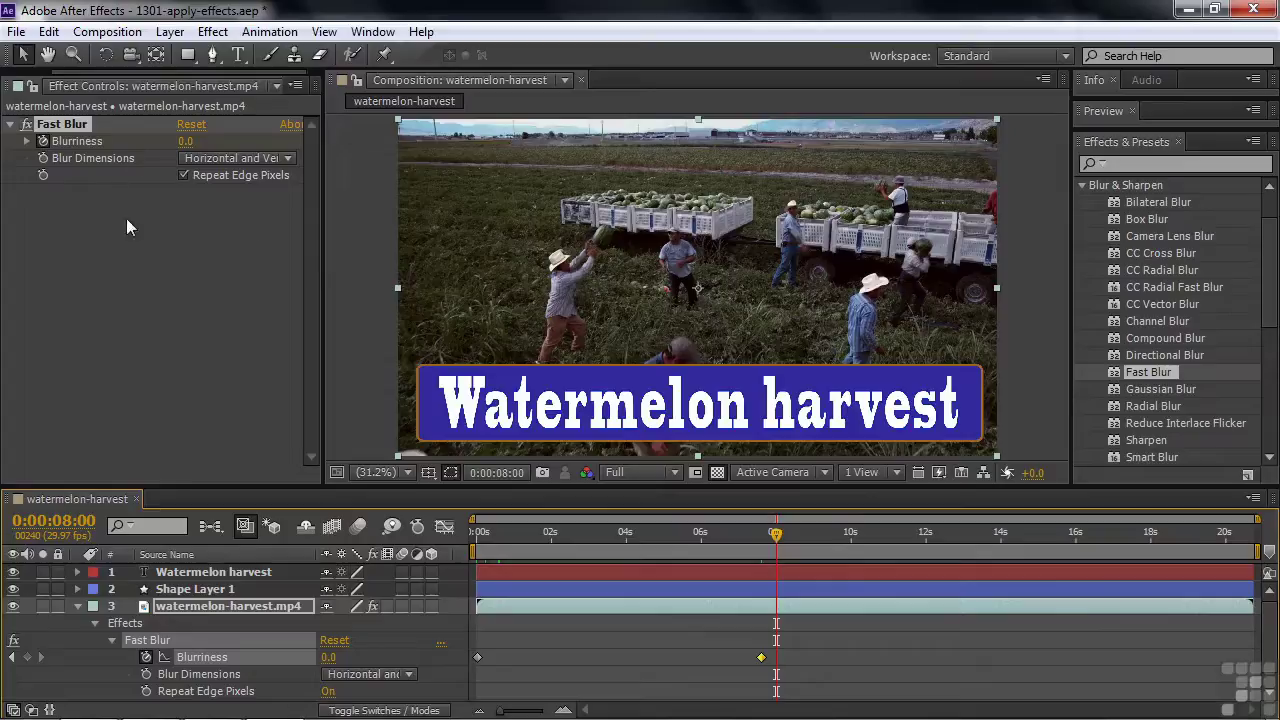
- Delete all effects from the watermelon-harvest.mp4 layer and collapse the Blur & Sharpen effect category
left_click(131, 624)
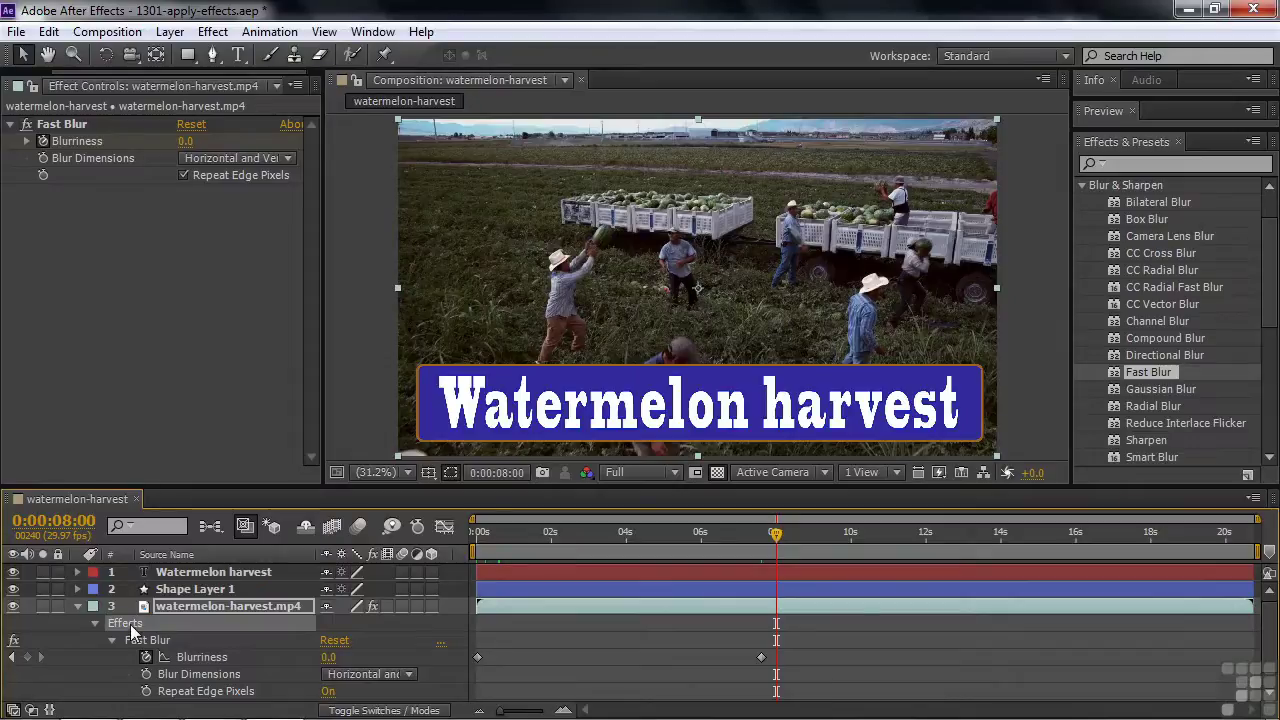
key("Delete")
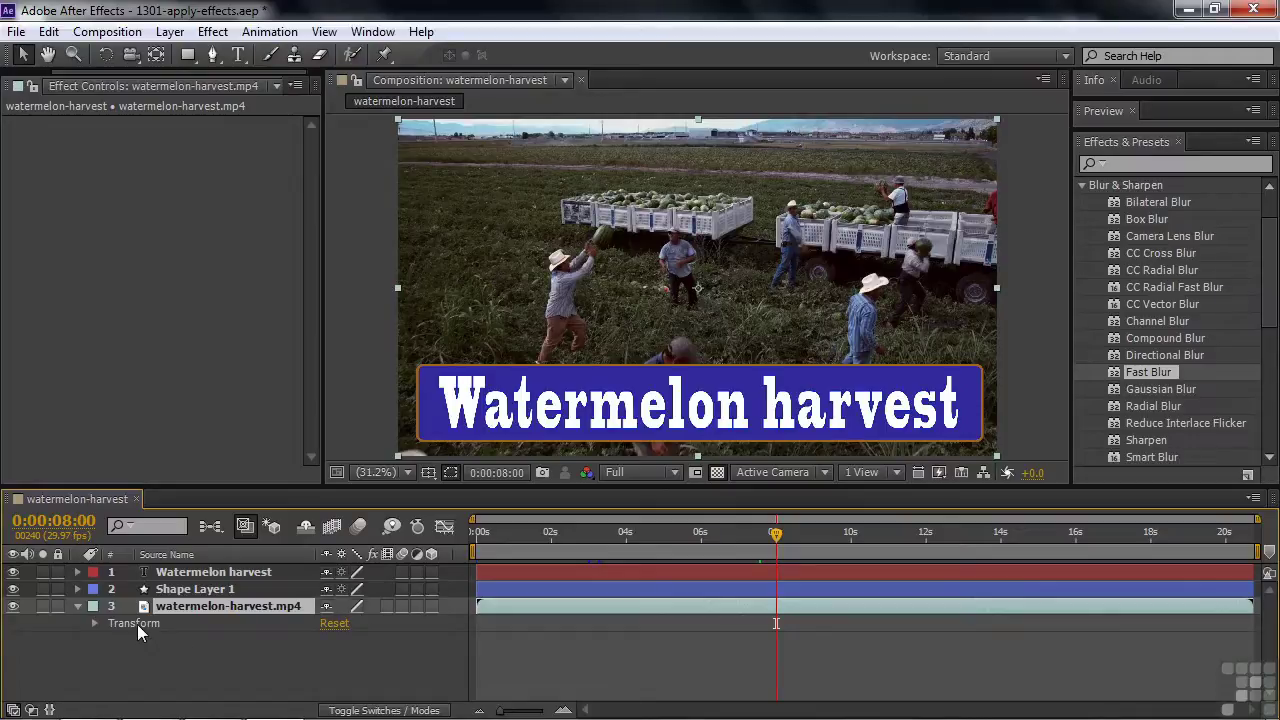
left_click(1078, 182)
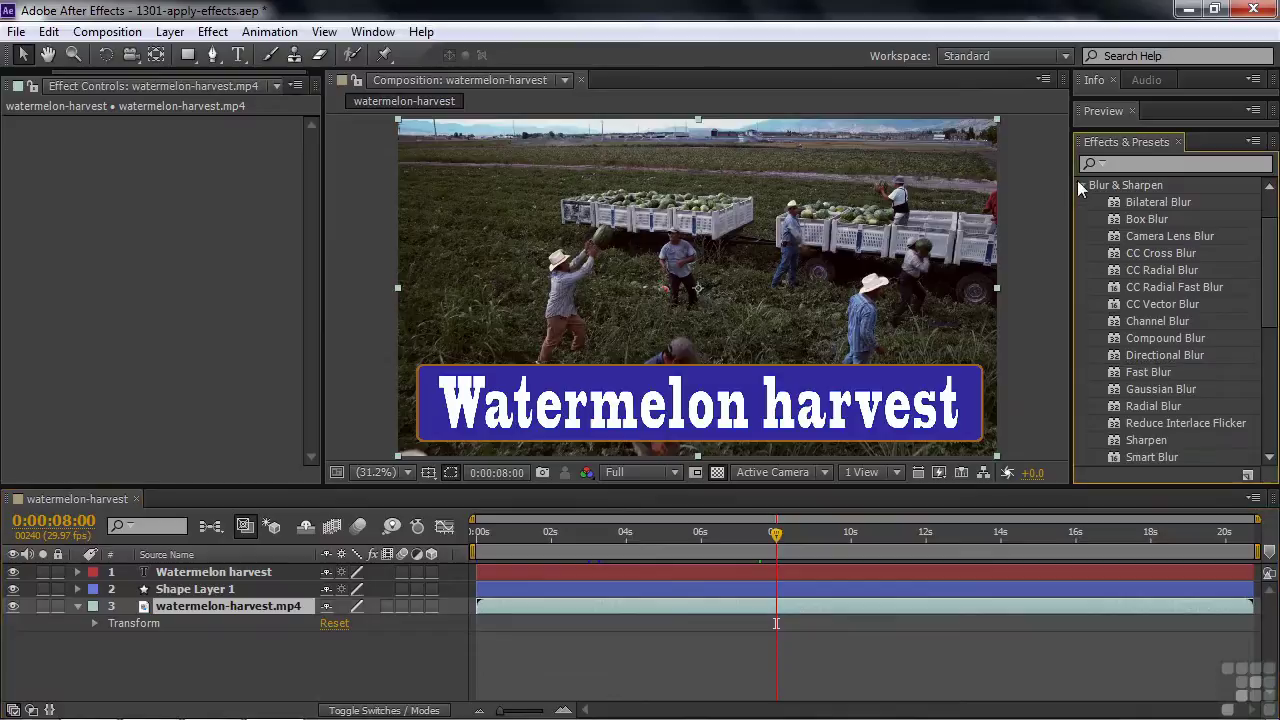
left_click(1080, 184)
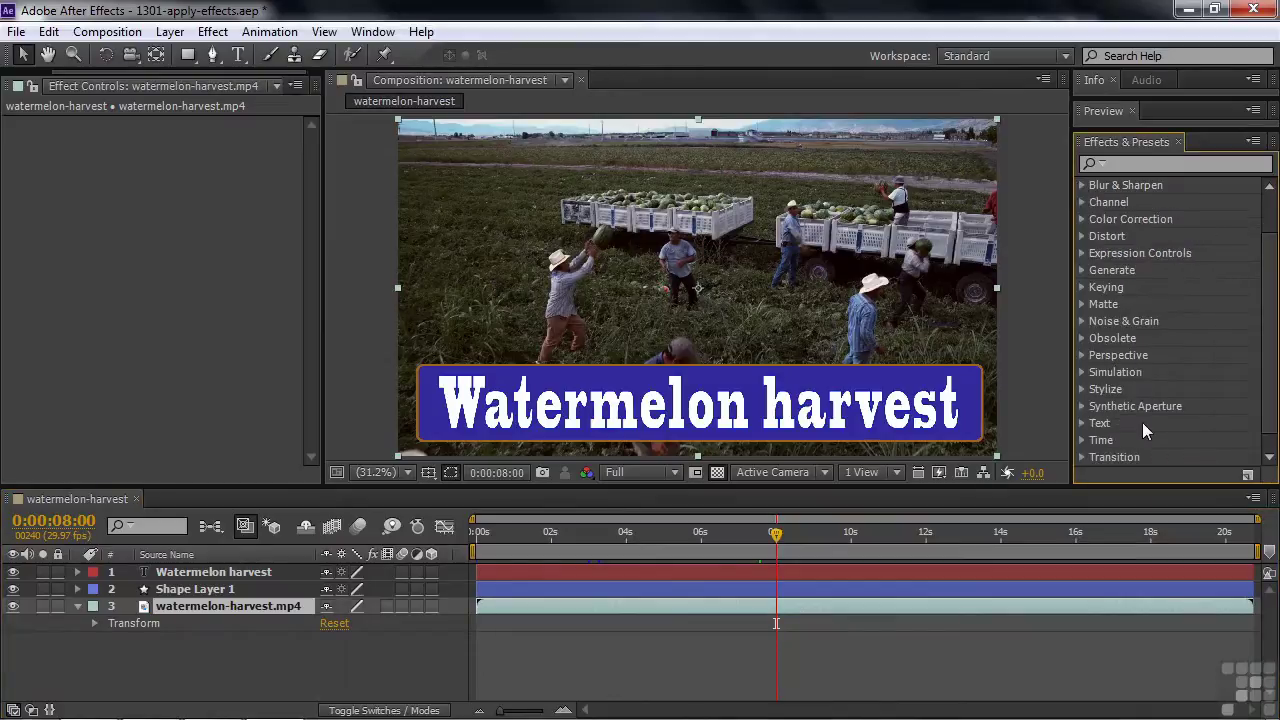
- Search the effects for "emb" and try out the Emboss effect over the layers in the timeline and the composition preview
left_click(1119, 165)
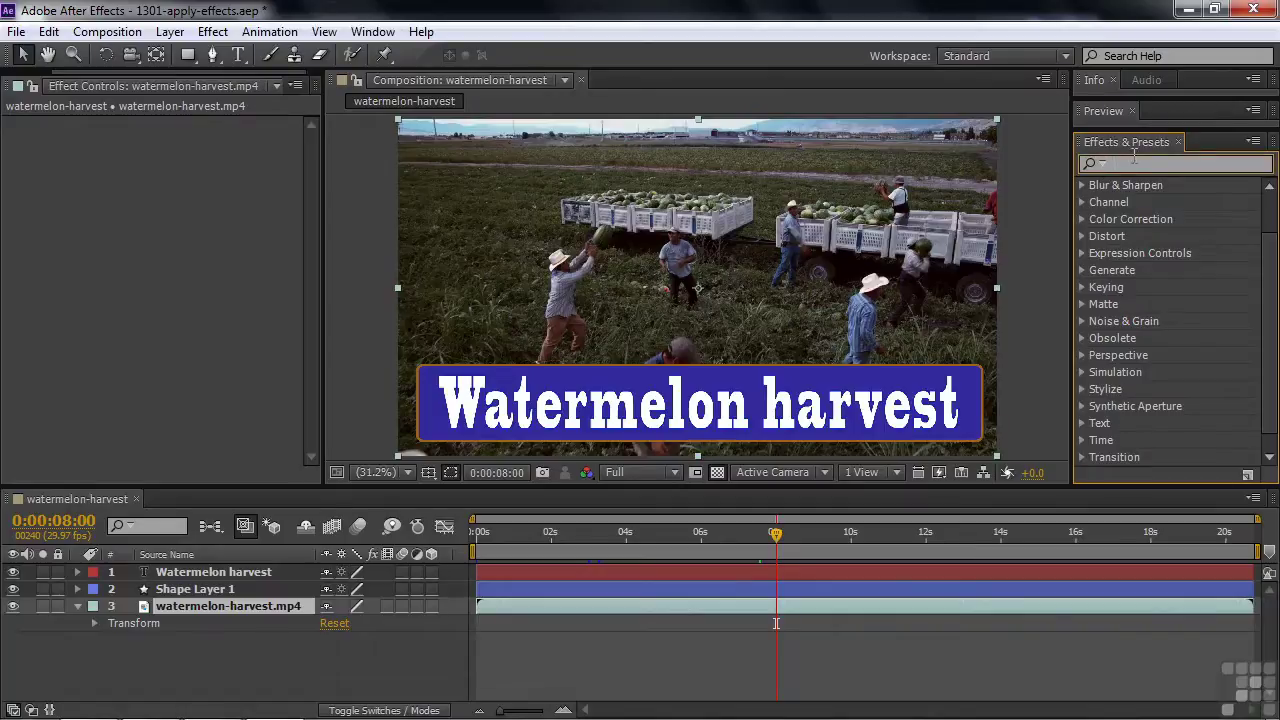
type("emb")
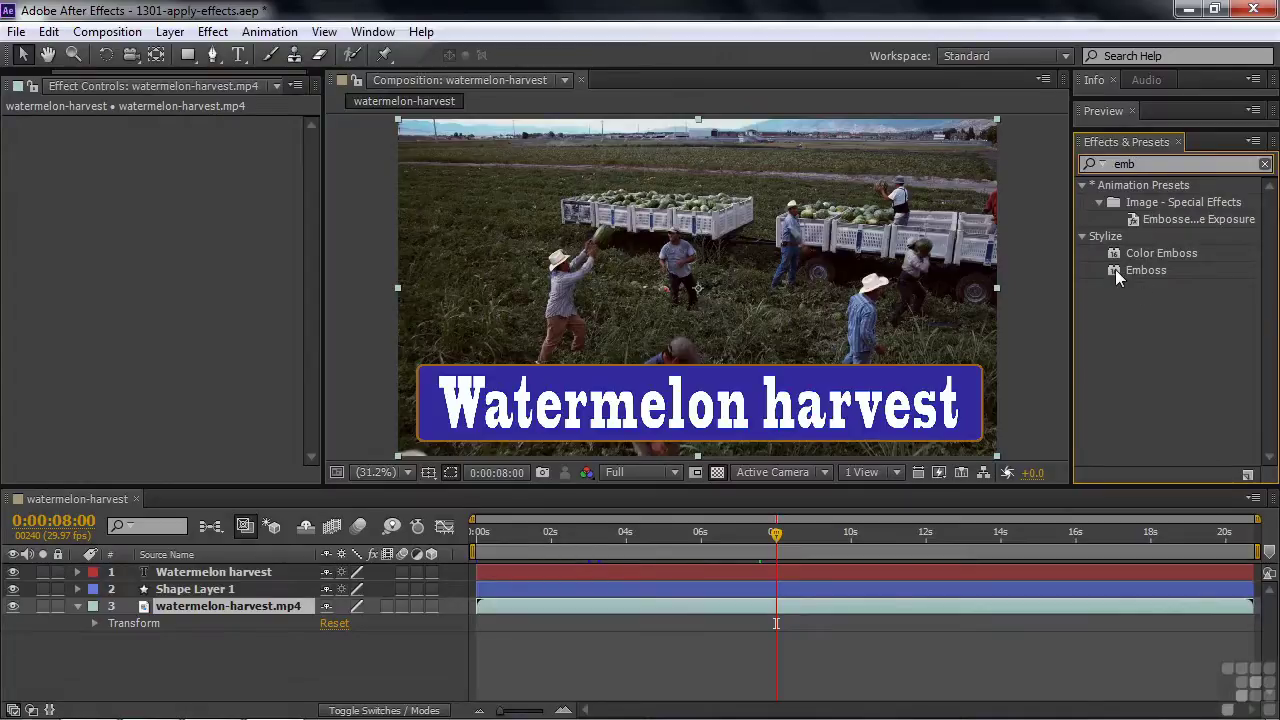
left_click_drag(1115, 270, 228, 571)
left_click_drag(519, 411, 546, 415)
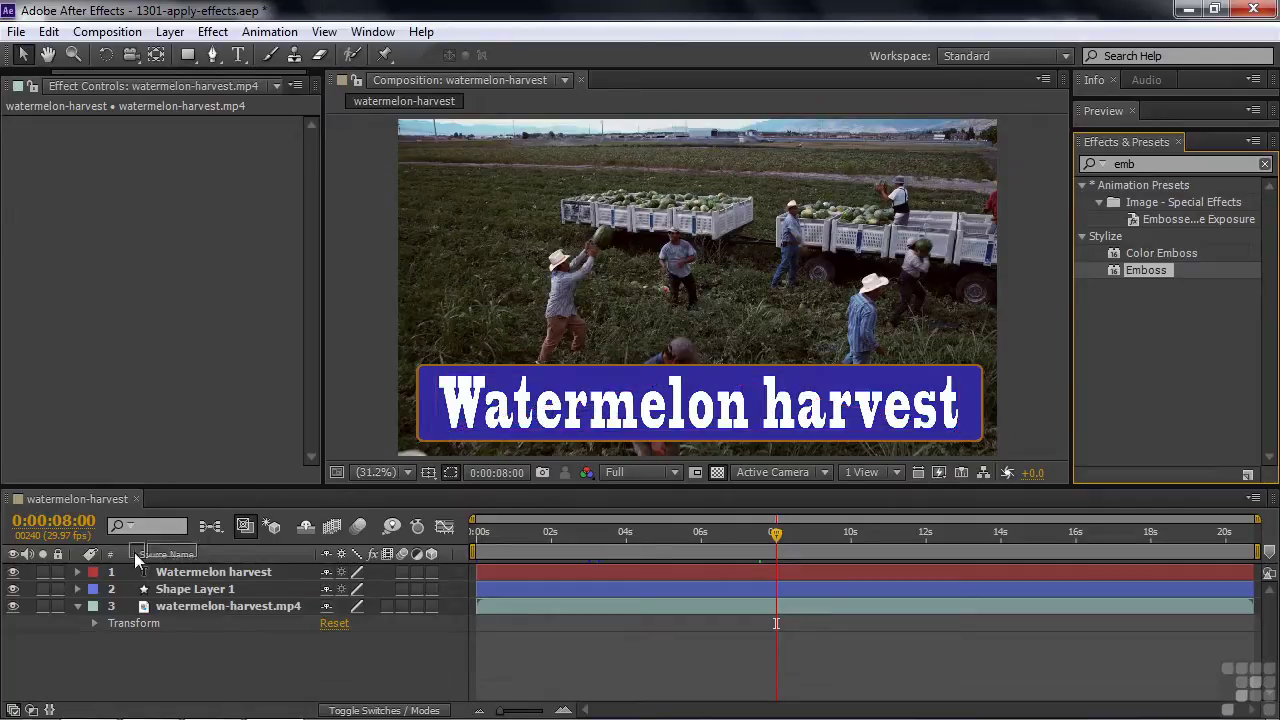
mouse_move(95, 580)
left_mouse_down()
mouse_move(150, 578)
mouse_move(570, 410)
mouse_move(402, 423)
mouse_move(96, 594)
left_mouse_up()
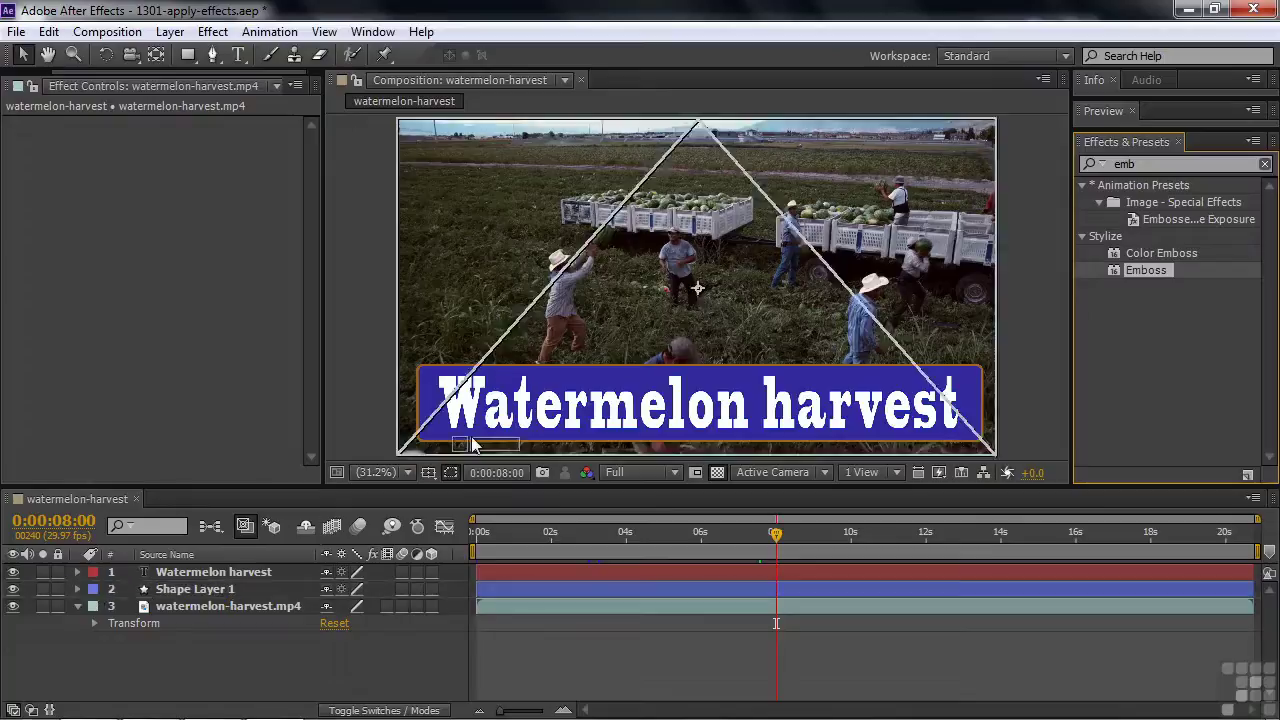
left_click_drag(507, 333, 91, 603)
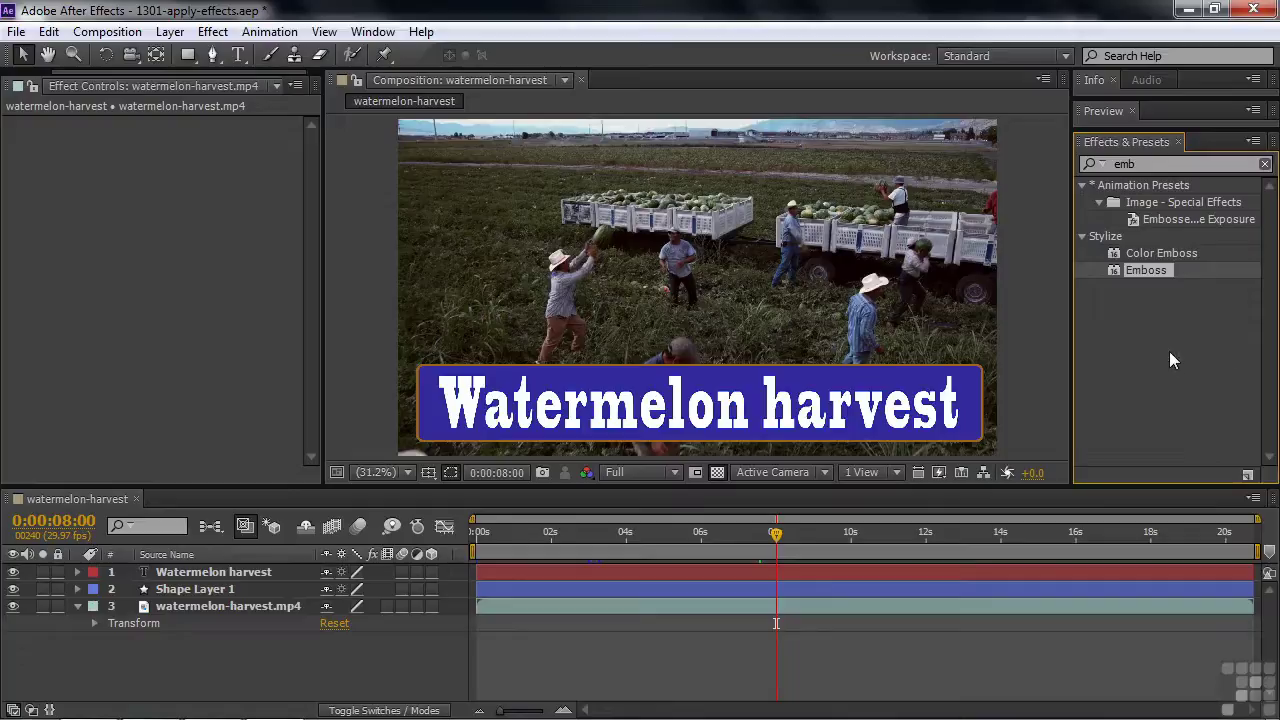
- Try a Red label color on Shape Layer 1 while testing where Emboss can be placed, and undo the label change
left_click(195, 589)
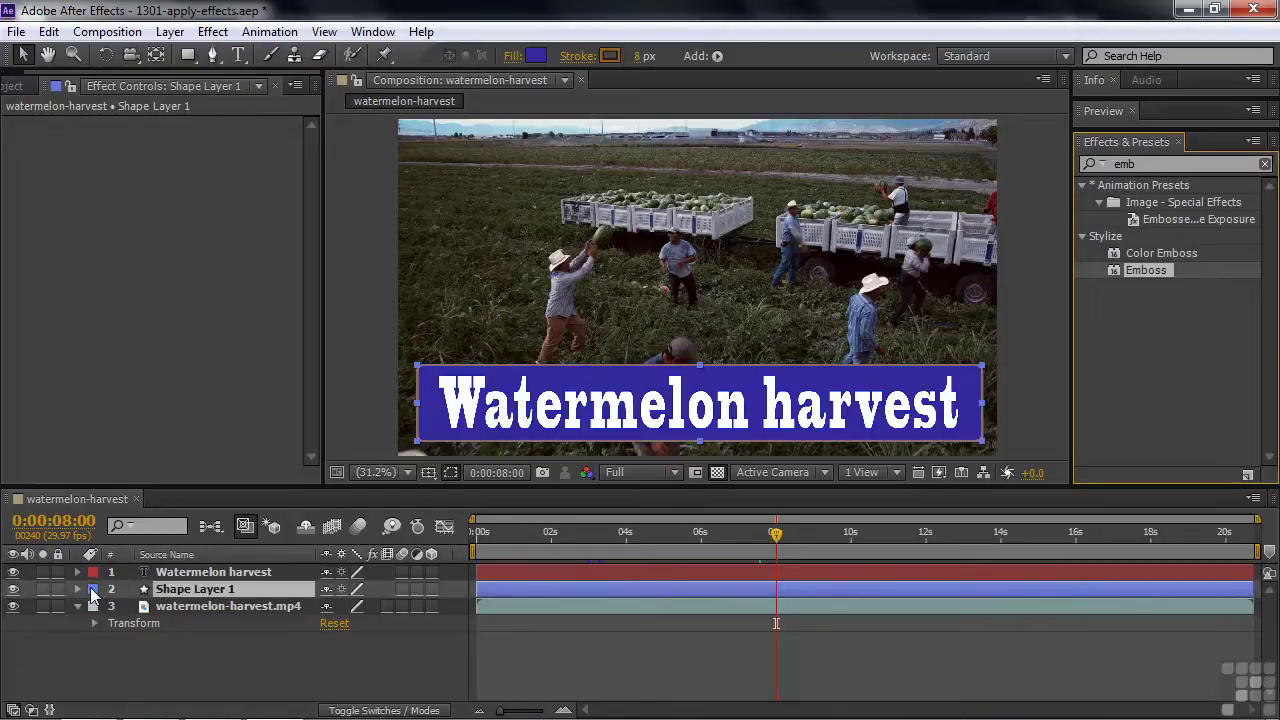
left_click(93, 589)
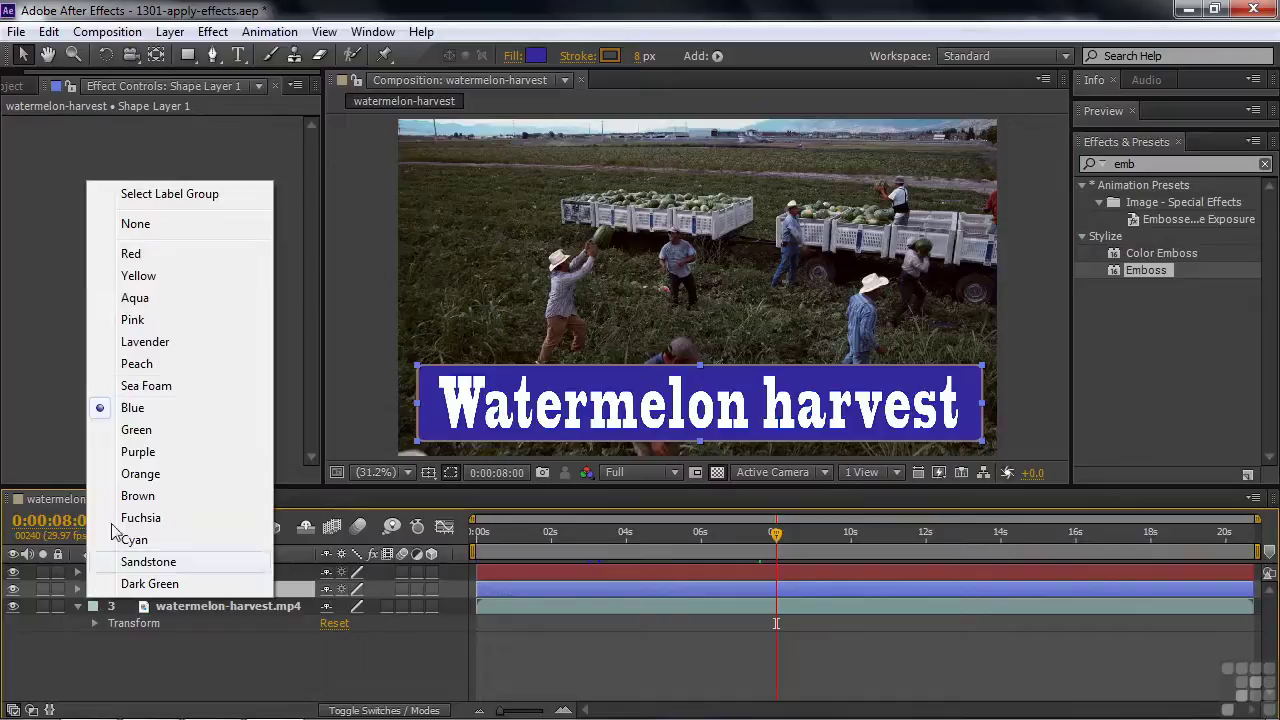
left_click(128, 252)
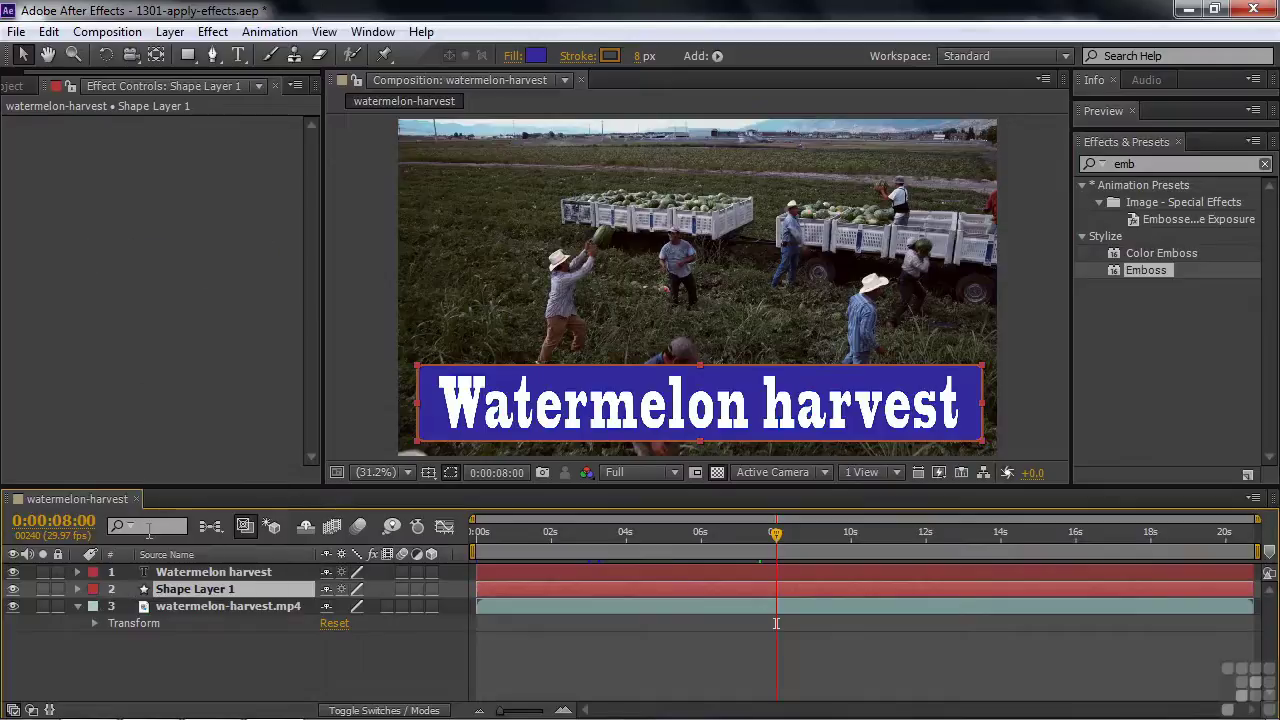
left_click_drag(1116, 274, 103, 590)
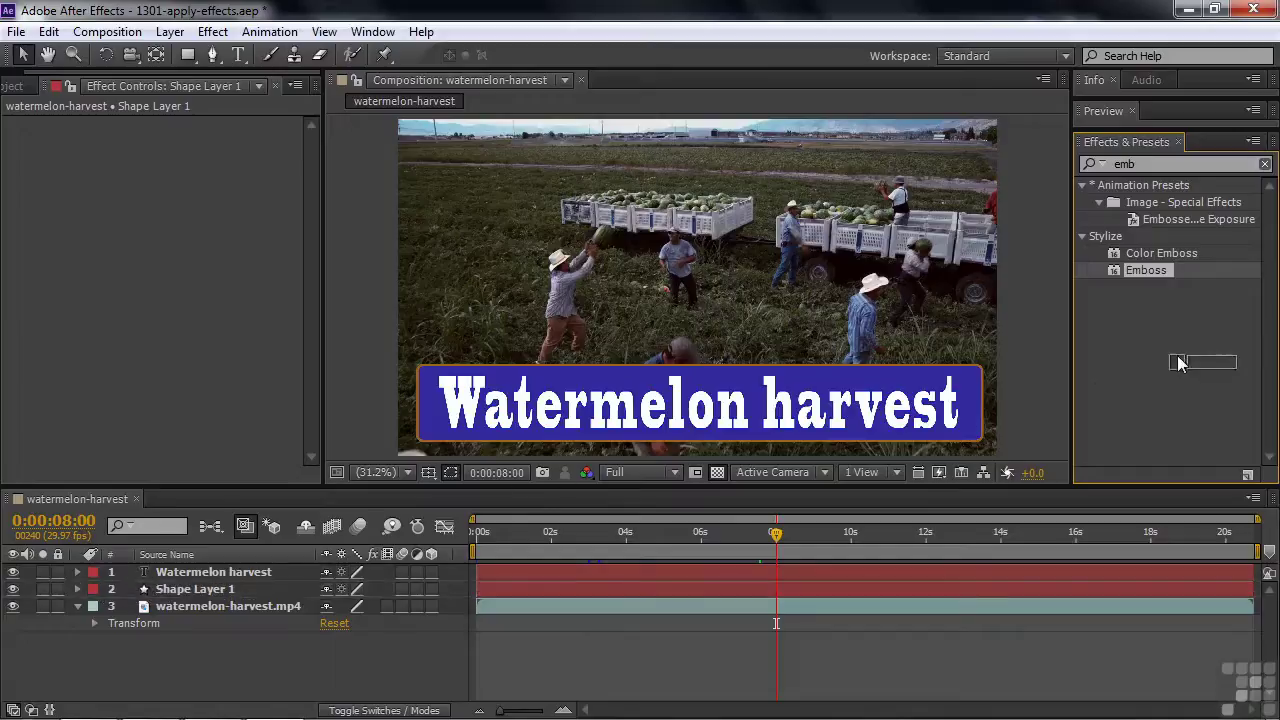
key("ctrl+z")
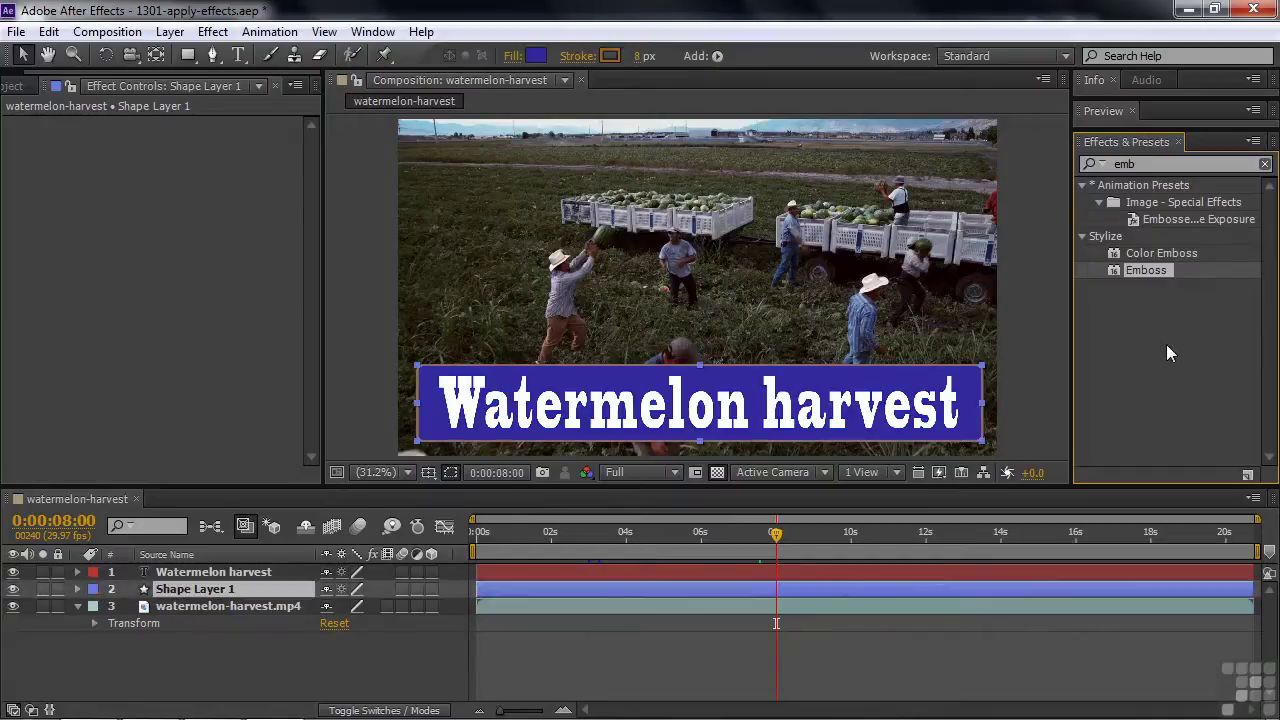
- Apply the Emboss effect to the Watermelon harvest text layer in the composition preview and undo it
left_click_drag(1118, 277, 706, 428)
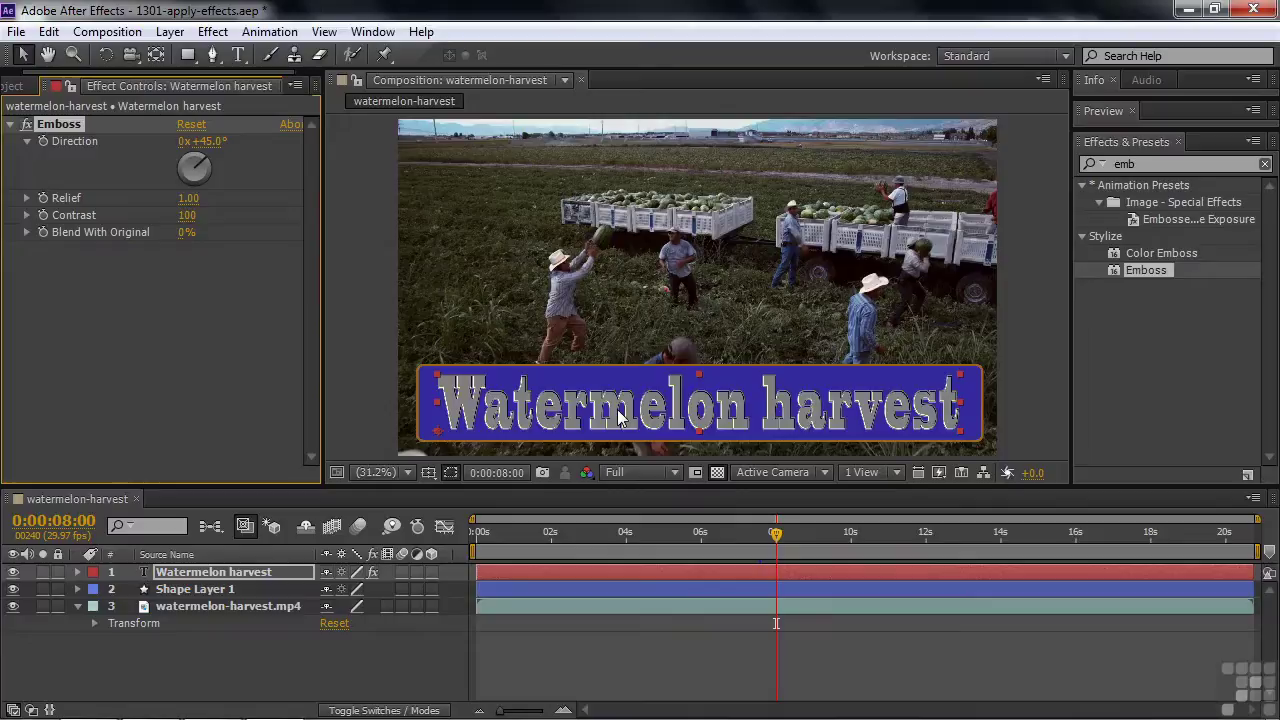
key("ctrl+z")
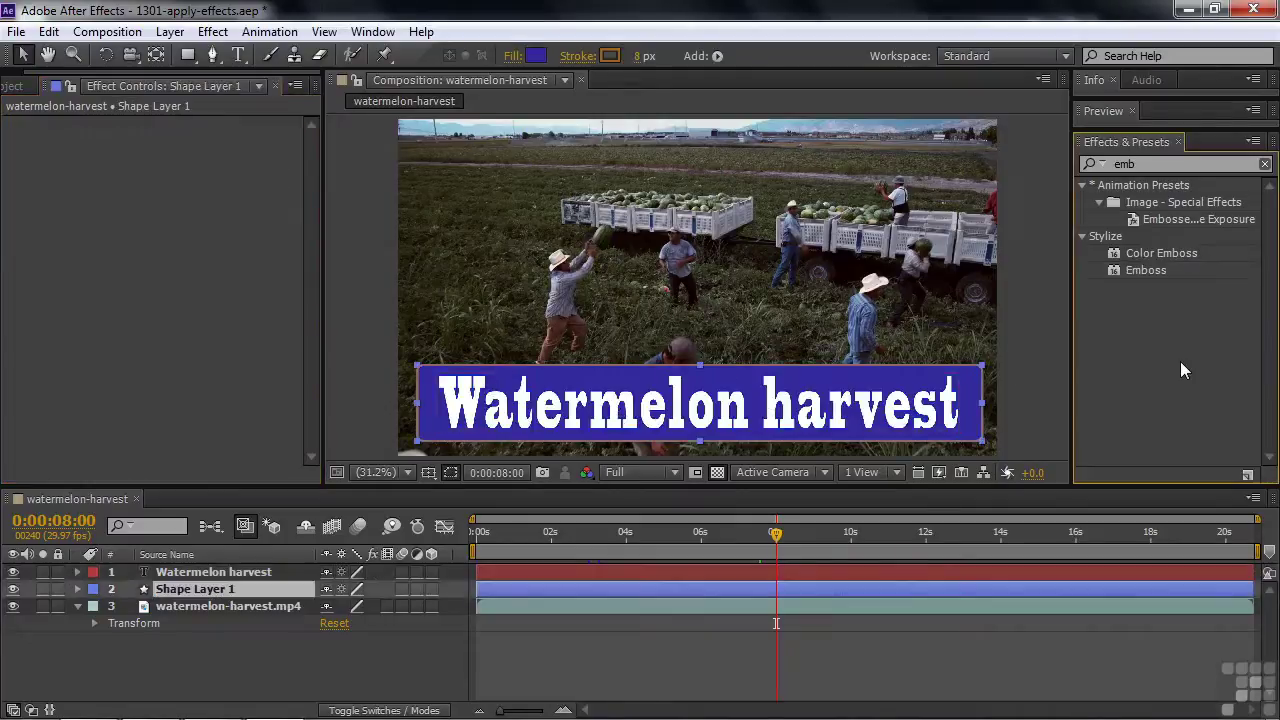
- Search the effects for "drop" and apply the Drop Shadow effect to Shape Layer 1
left_click(1150, 164)
type("d")
left_click(1087, 164)
type("rop")
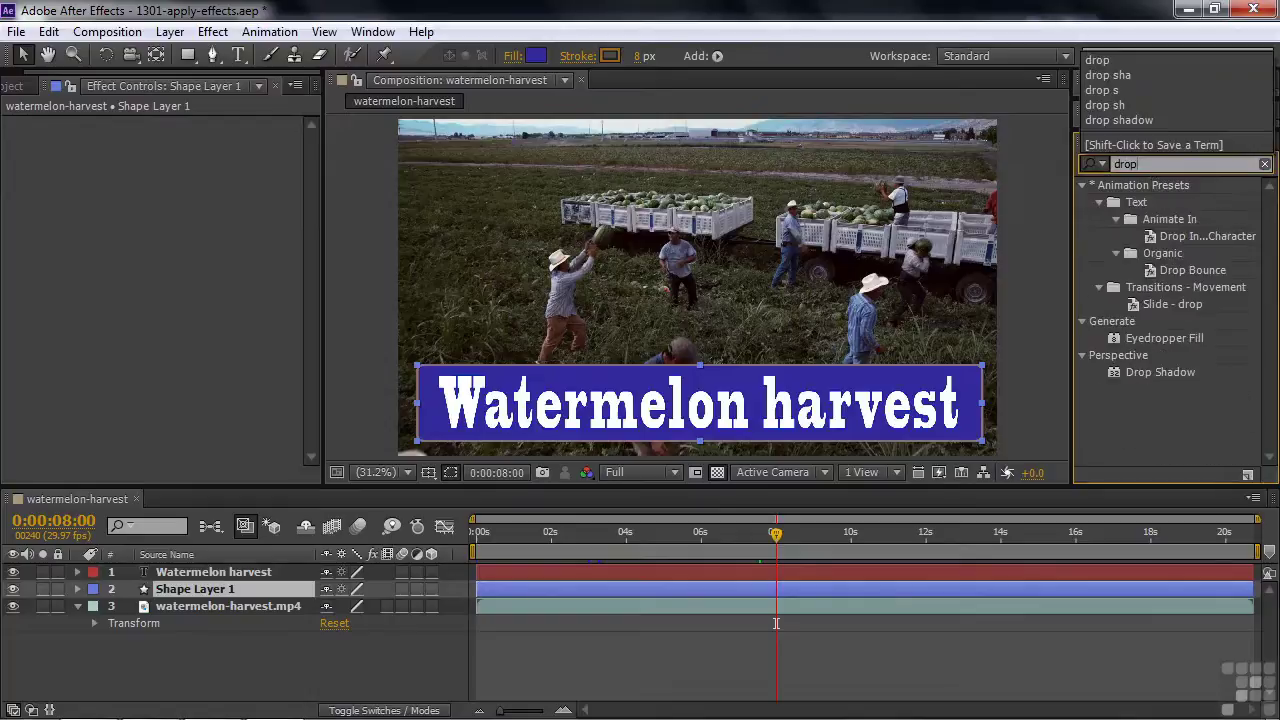
left_click(1168, 245)
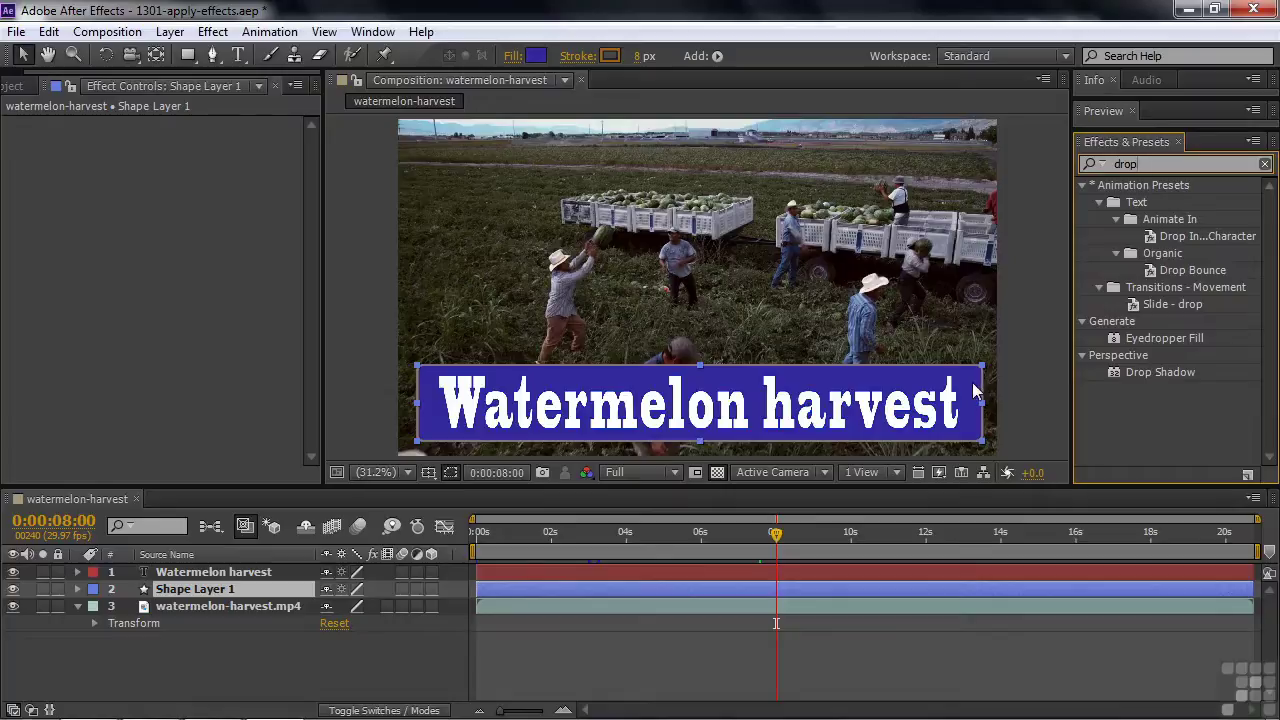
left_click(195, 574)
left_click(195, 586)
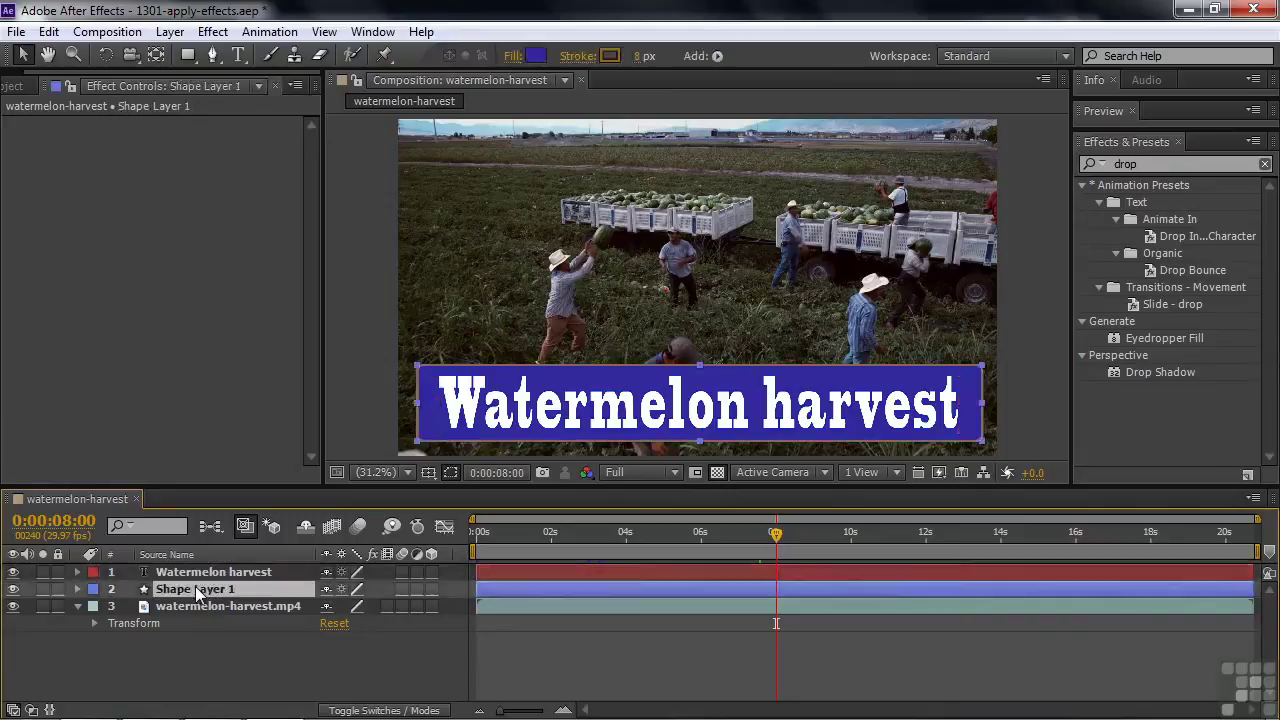
double_click(1114, 371)
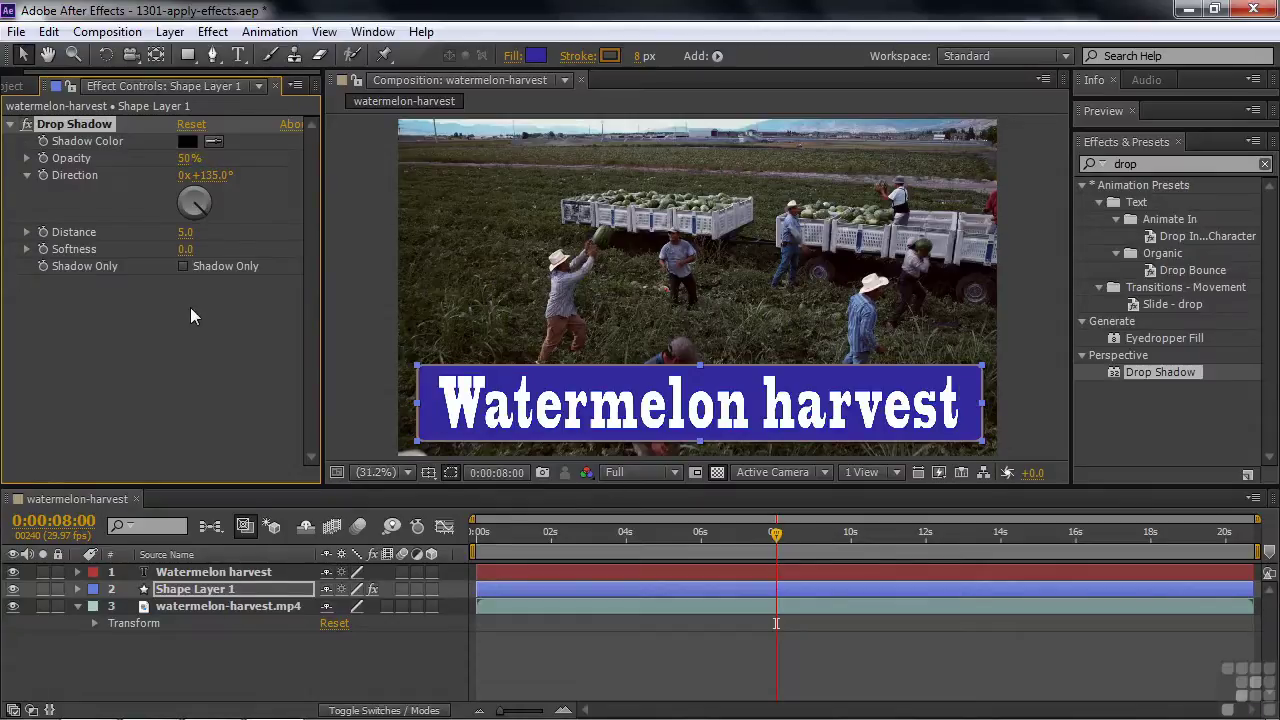
- Try a Drop Shadow distance of 56 and opacity of 100% on Shape Layer 1, and delete the effect
left_click_drag(185, 232, 236, 233)
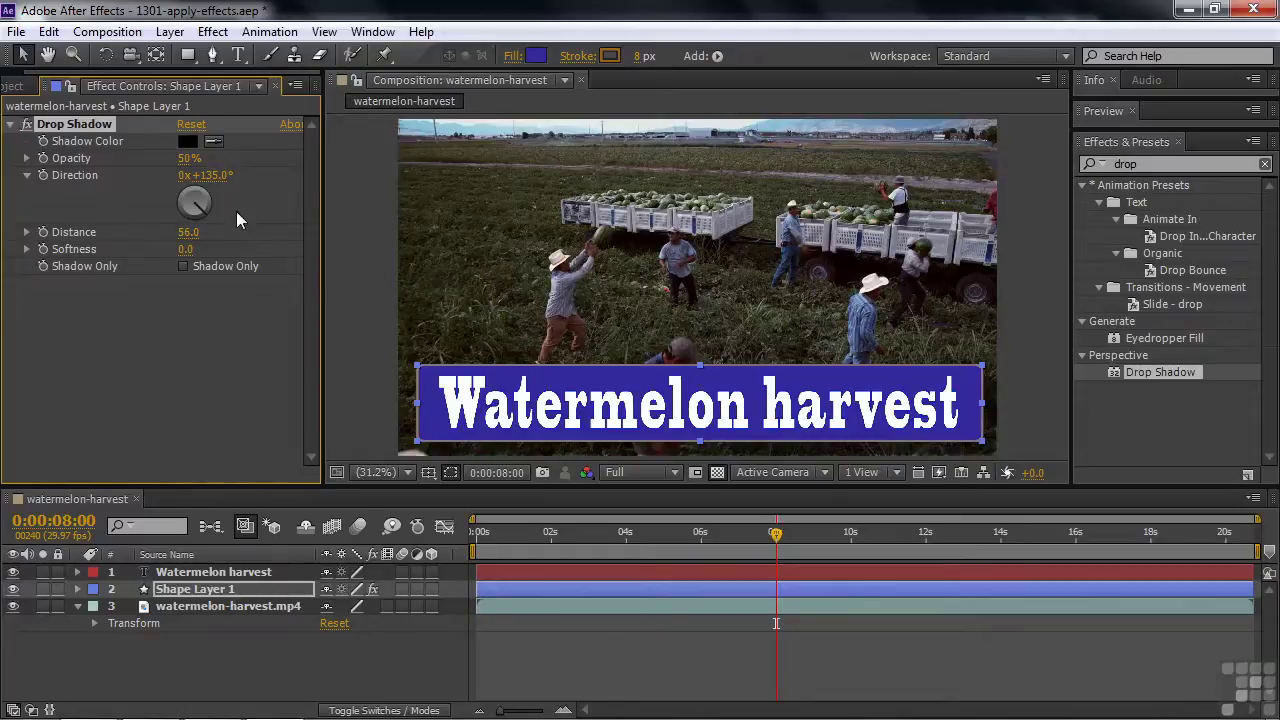
left_click_drag(184, 158, 326, 172)
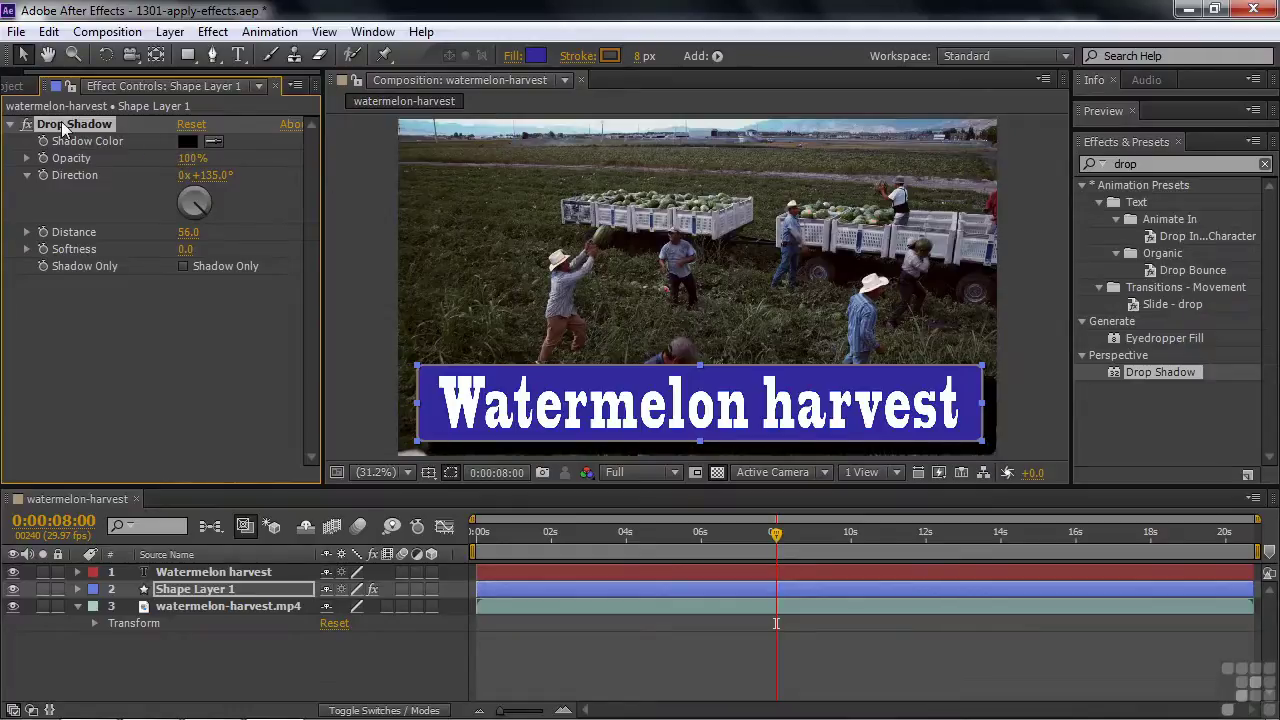
key("Delete")
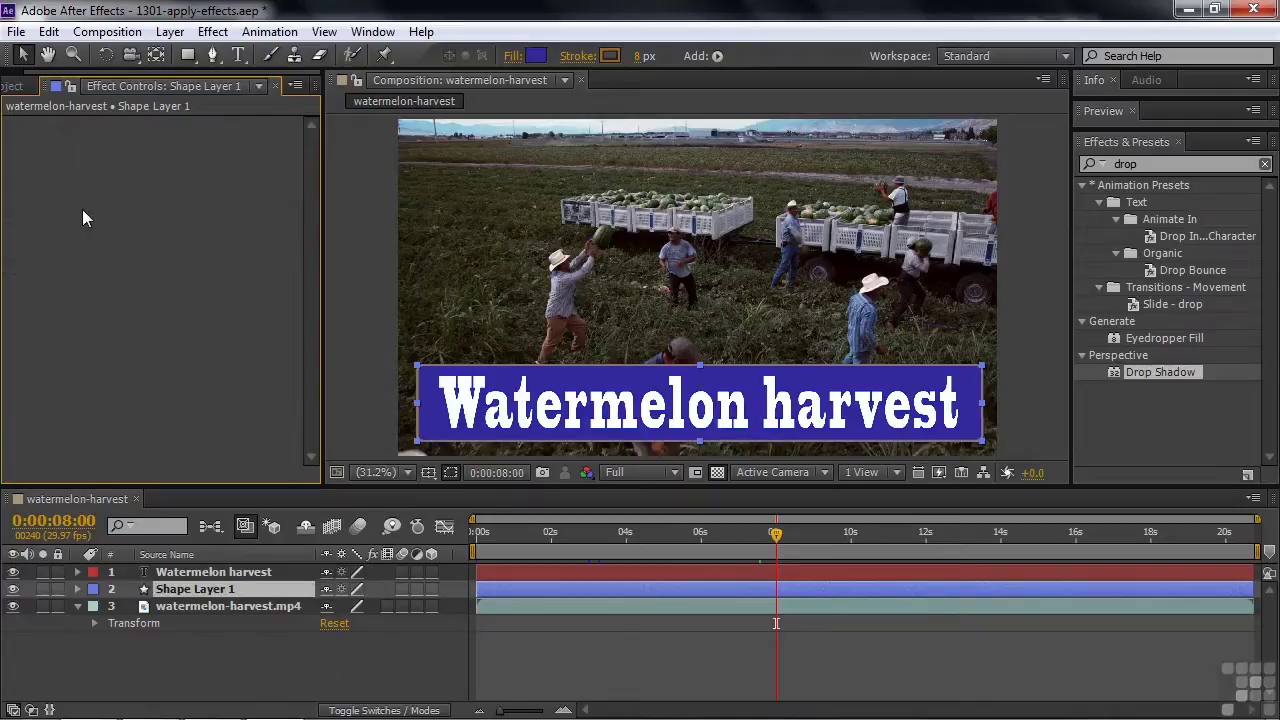
- Glance over the effect categories and clear the "drop" search term from the effects search
left_click(210, 33)
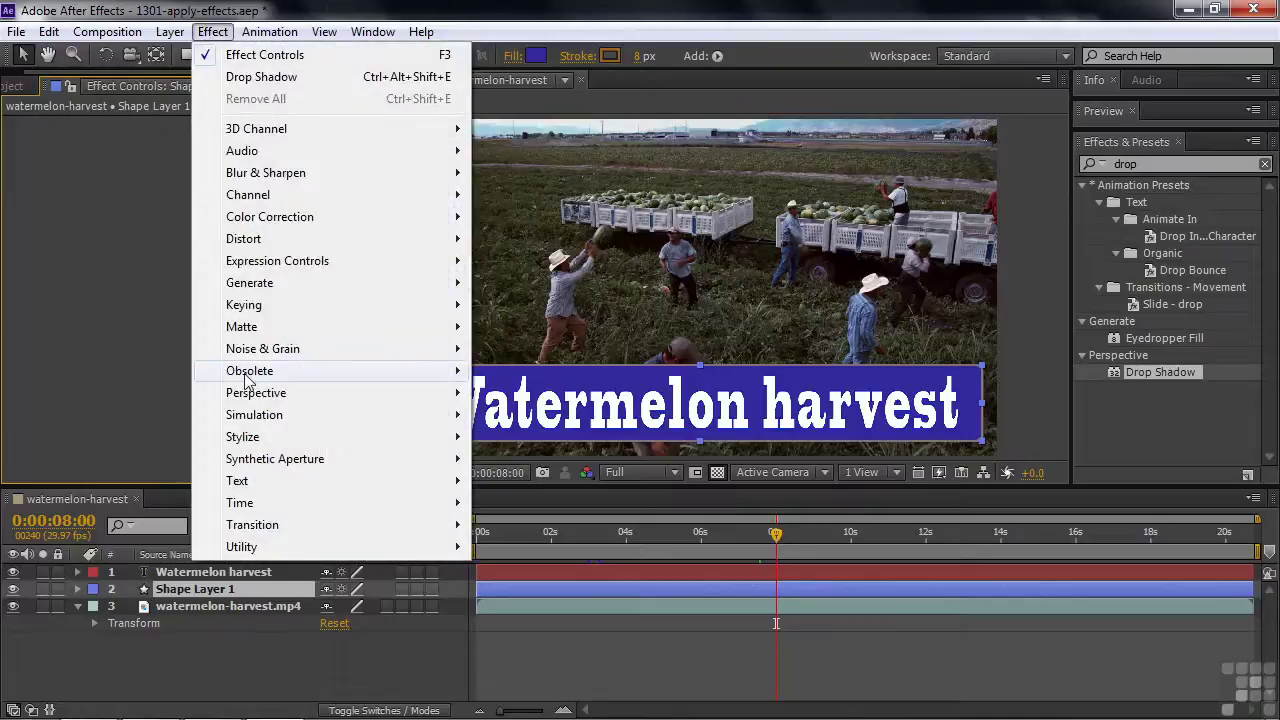
left_click(1147, 152)
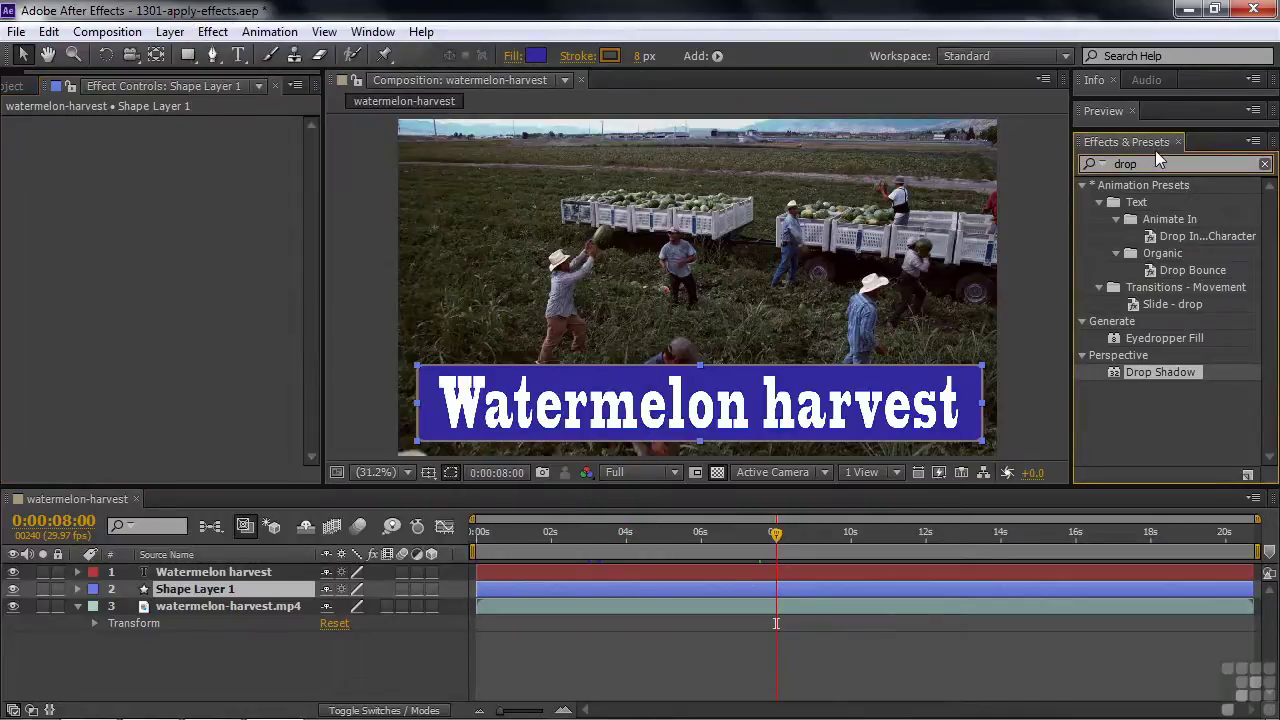
left_click(1158, 162)
key("BackSpace")
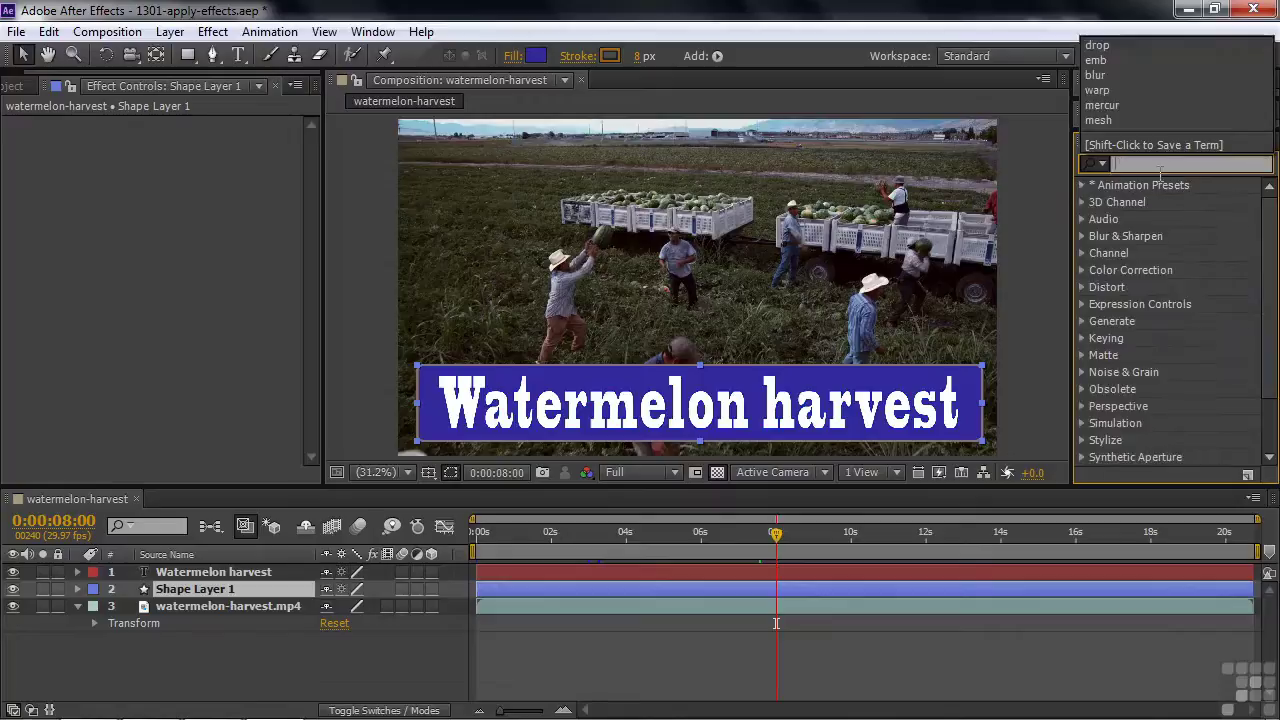
- Compare which effect commands are available with Shape Layer 1 selected and with no layer selected
left_click(212, 31)
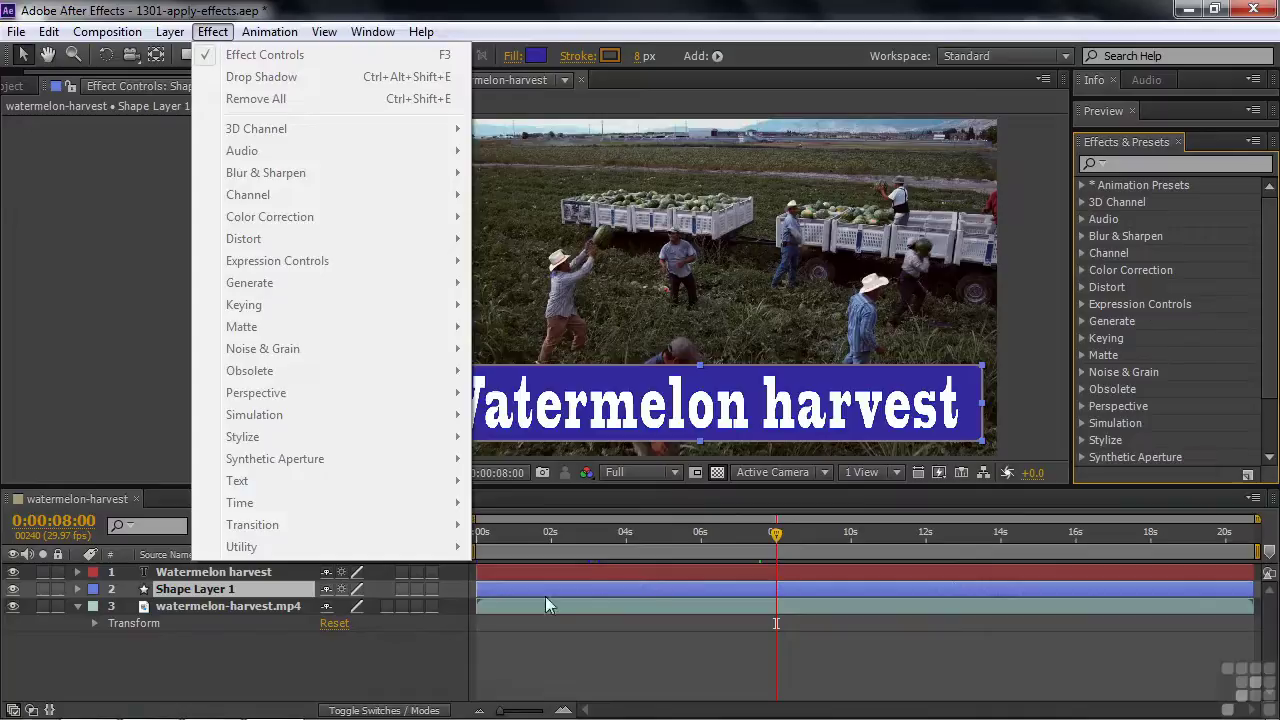
left_click(408, 653)
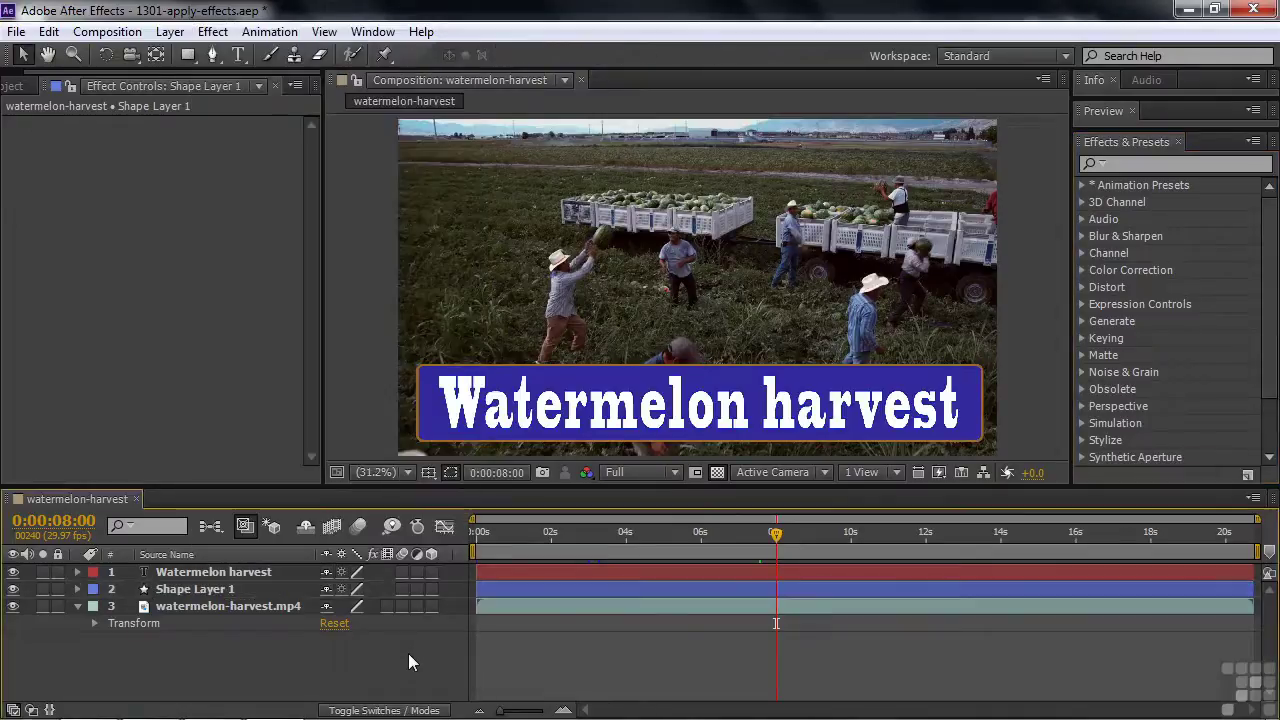
left_click(213, 31)
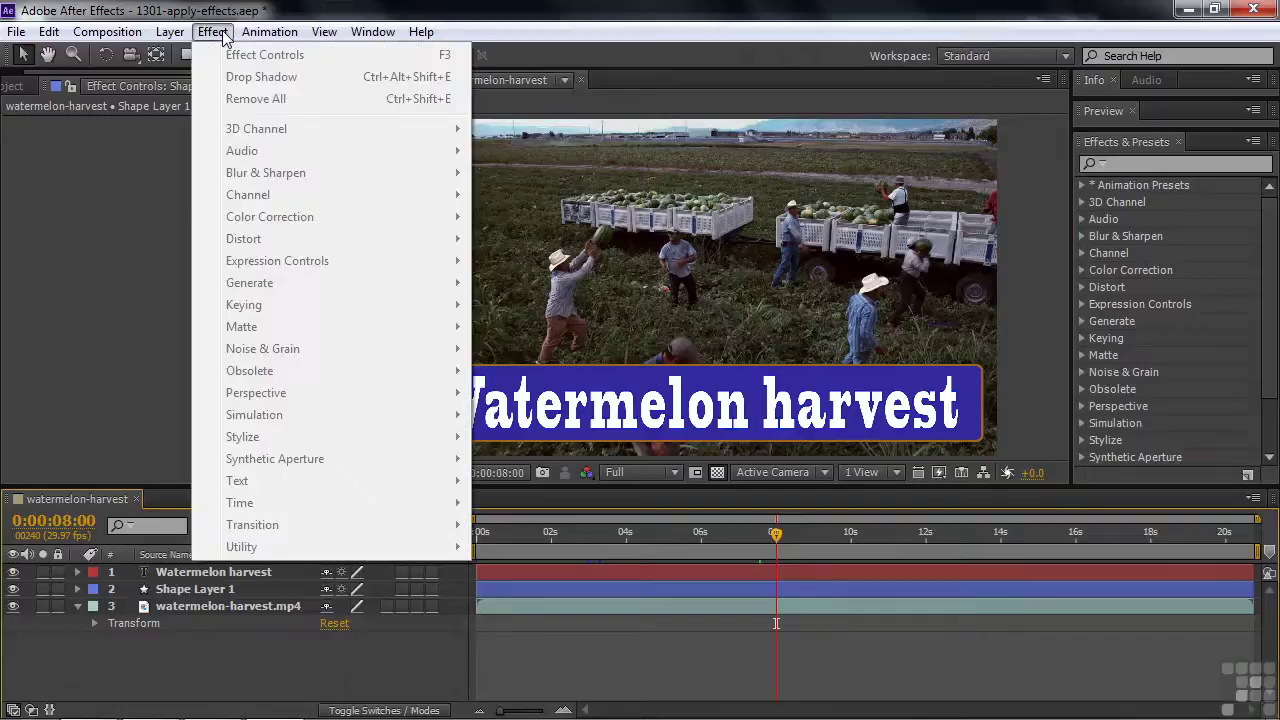
- Try a Mosaic effect with 60 horizontal and 45 vertical blocks on the watermelon-harvest.mp4 layer, and delete it
left_click(170, 605)
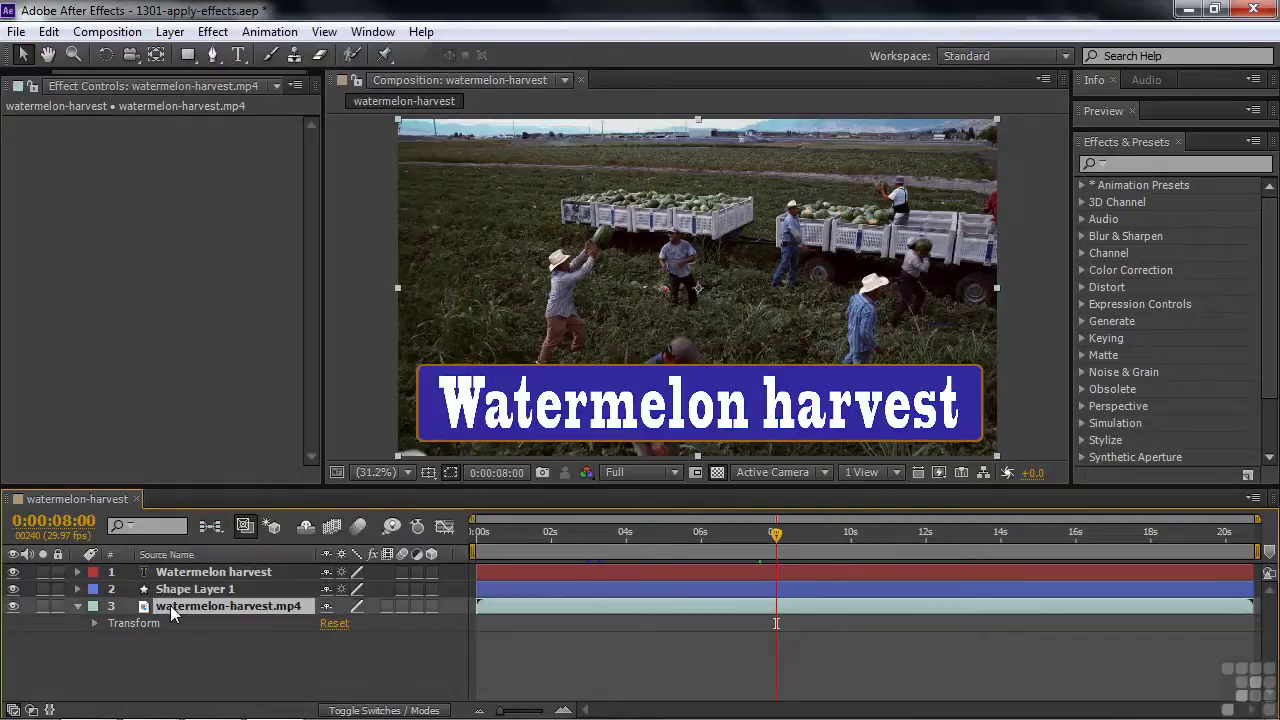
left_click(213, 31)
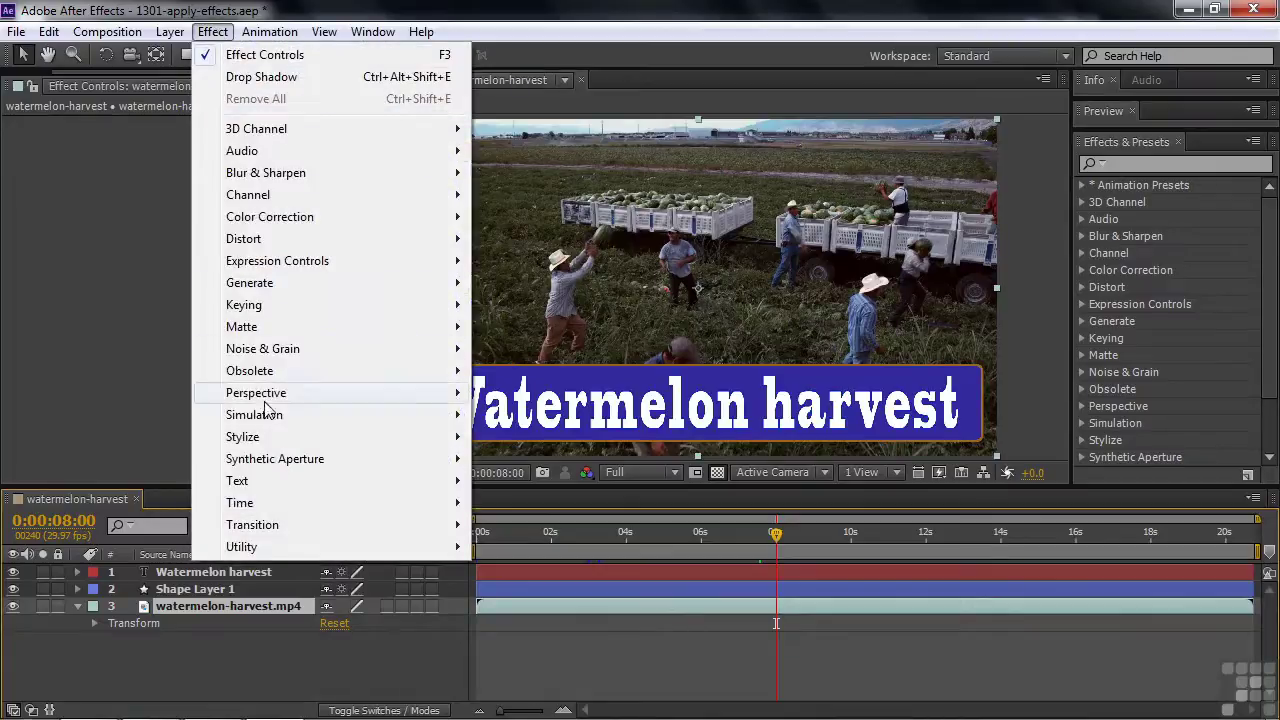
mouse_move(283, 445)
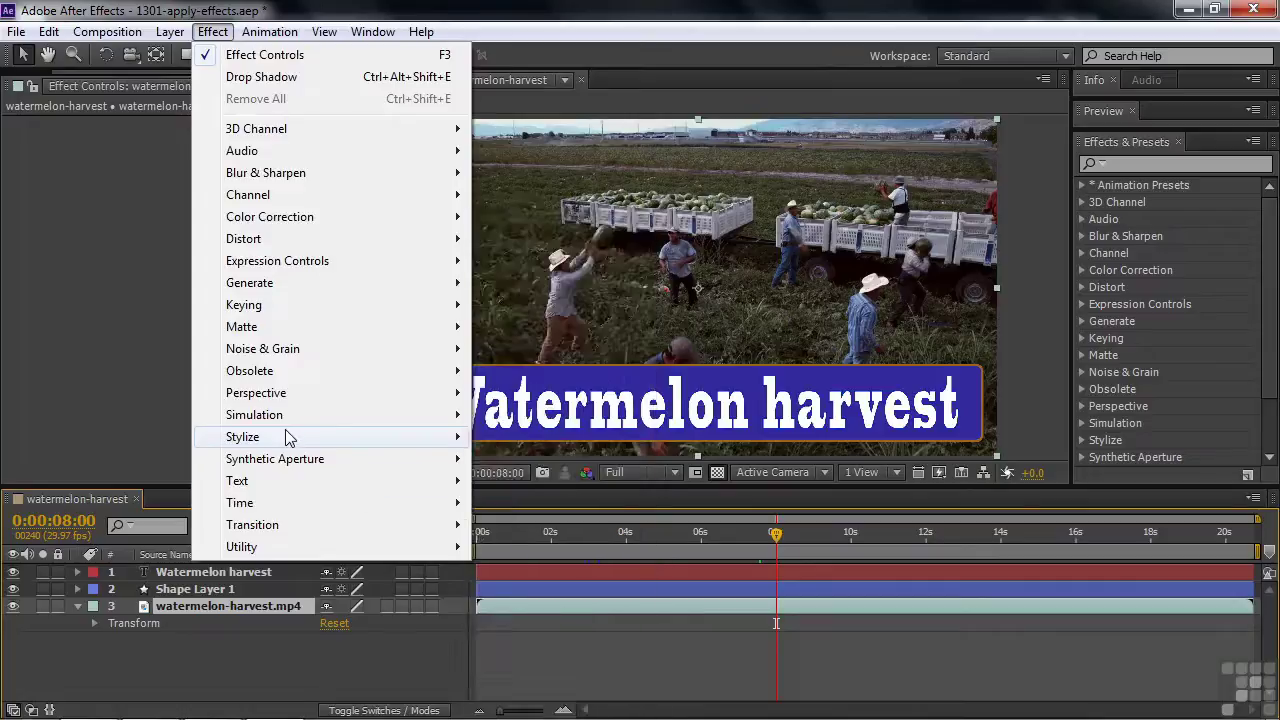
left_click(536, 551)
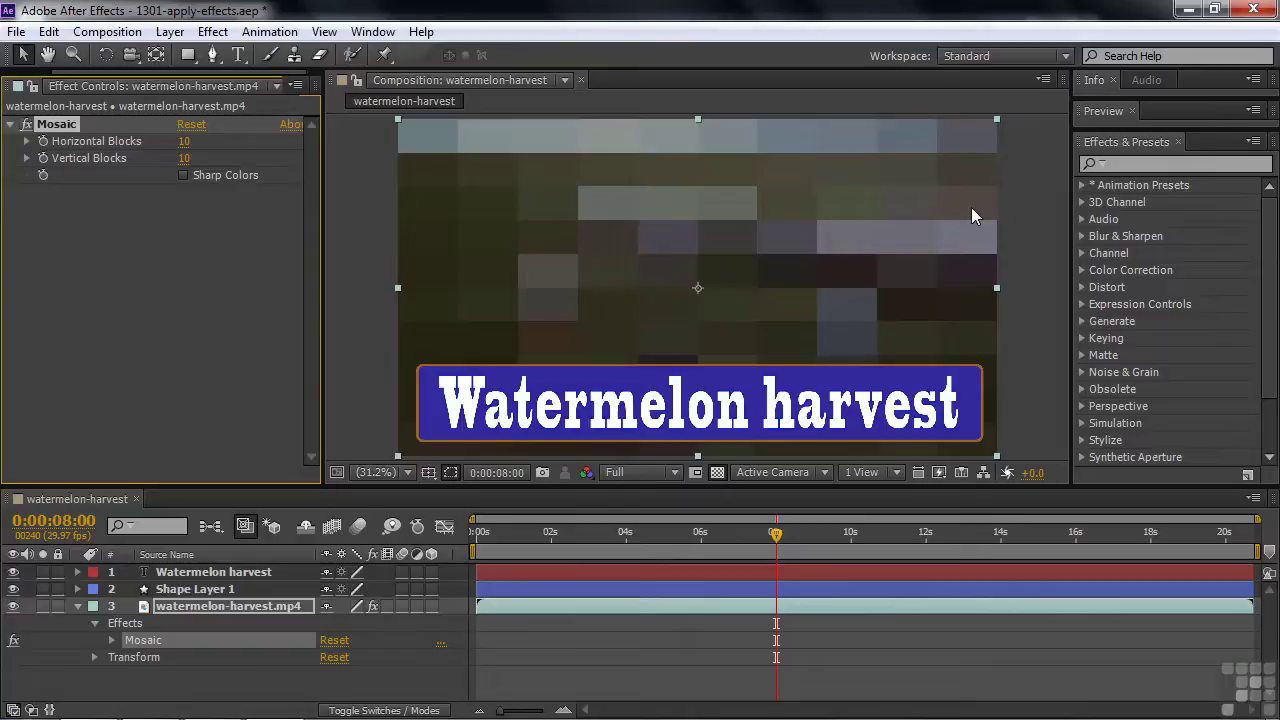
left_click_drag(184, 158, 232, 144)
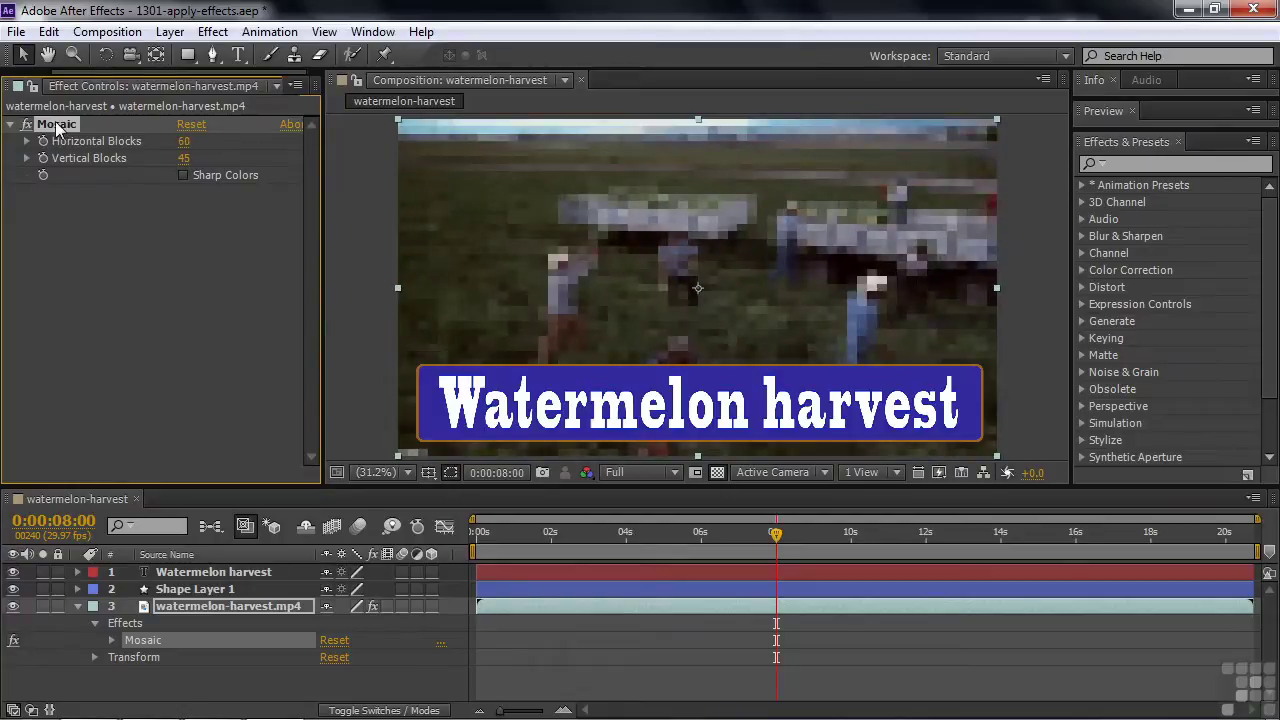
key("Delete")
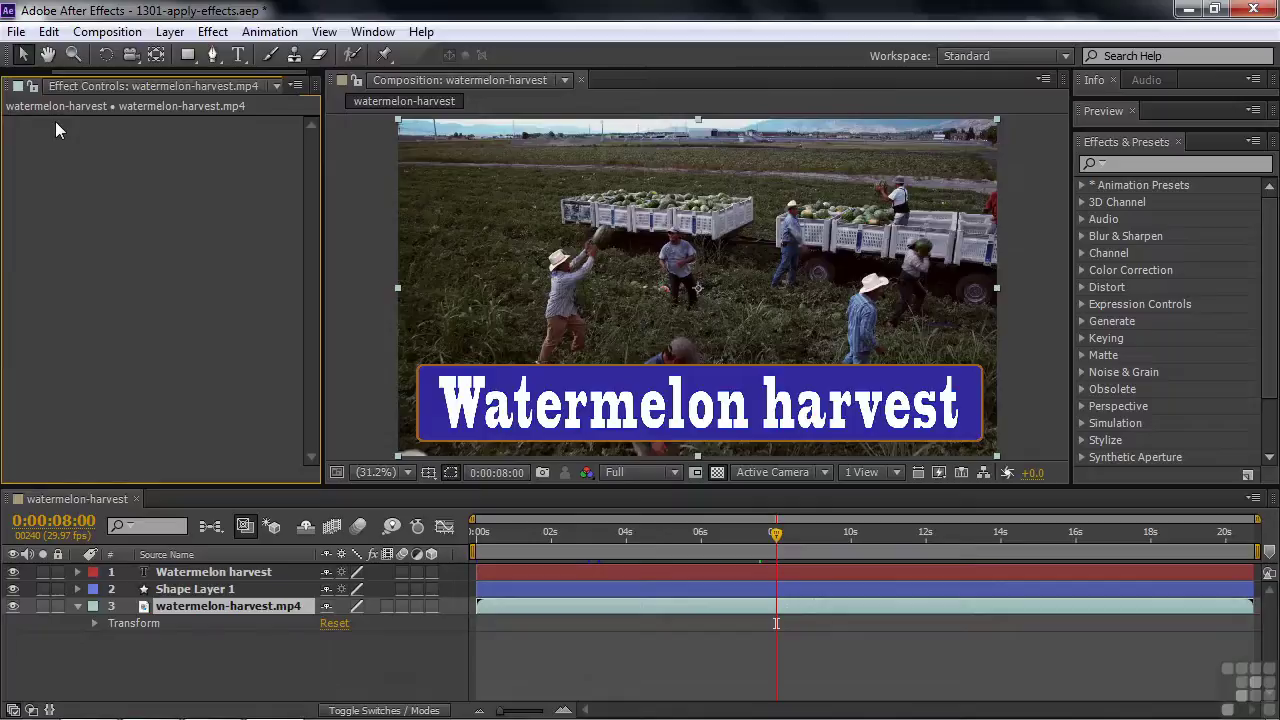
- Apply the Colorama effect from the Color Correction category to the watermelon-harvest.mp4 layer and collapse its settings
left_click(1081, 269)
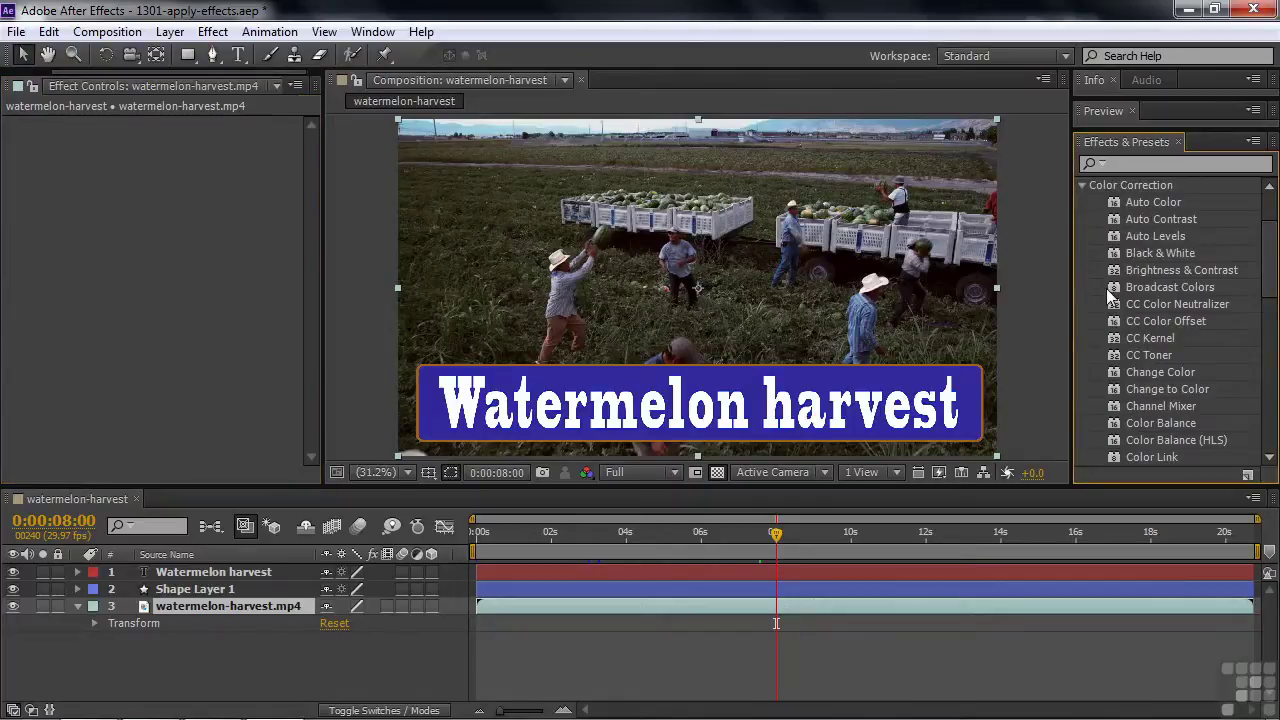
left_click_drag(1270, 314, 1278, 341)
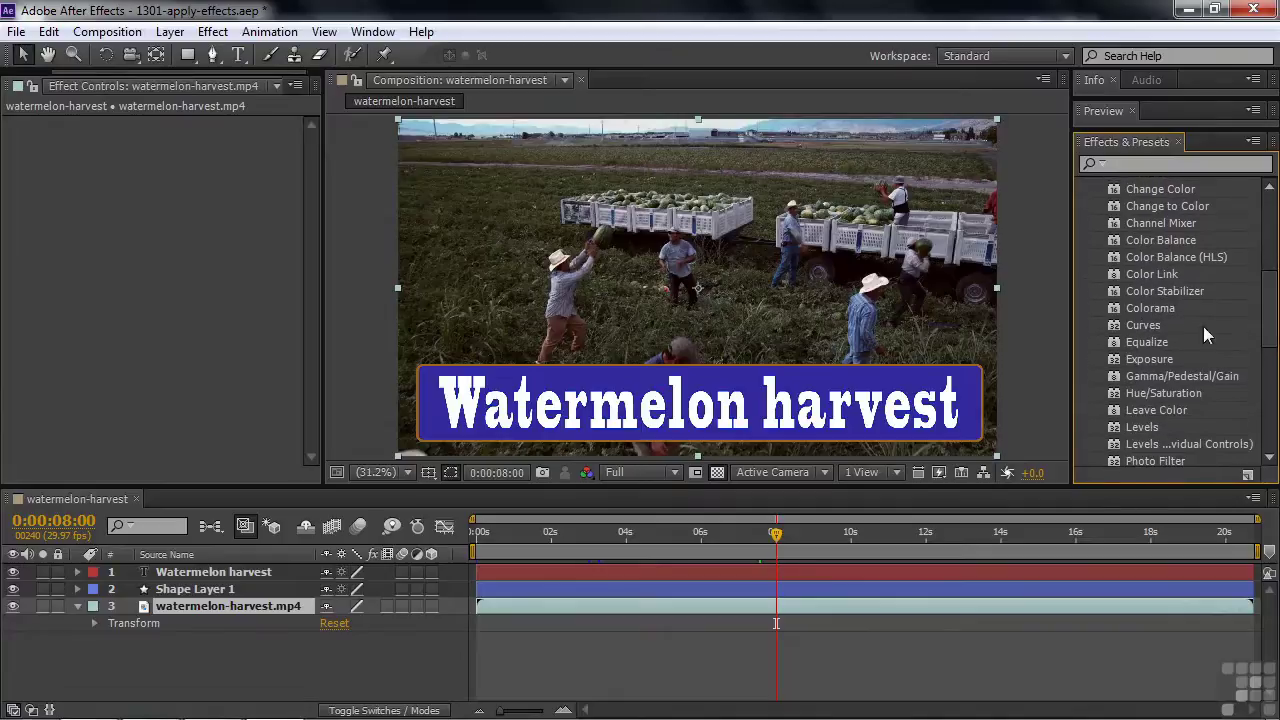
double_click(1116, 313)
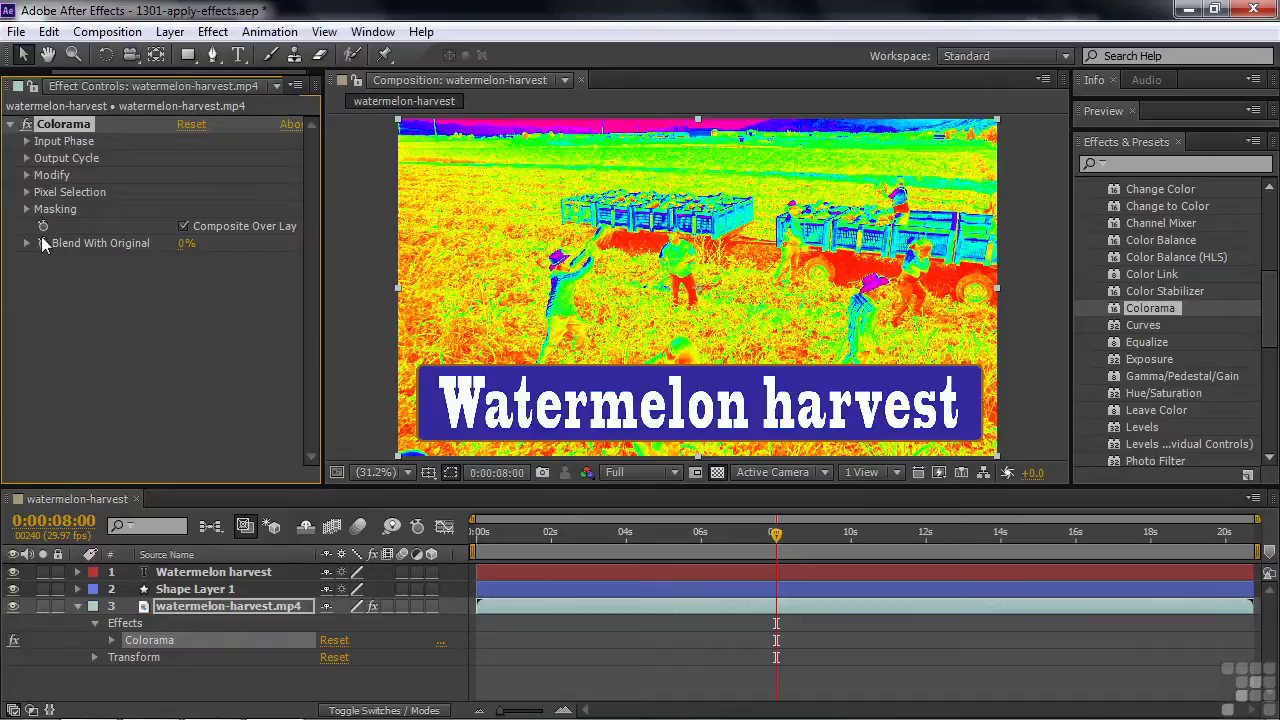
left_click(11, 125)
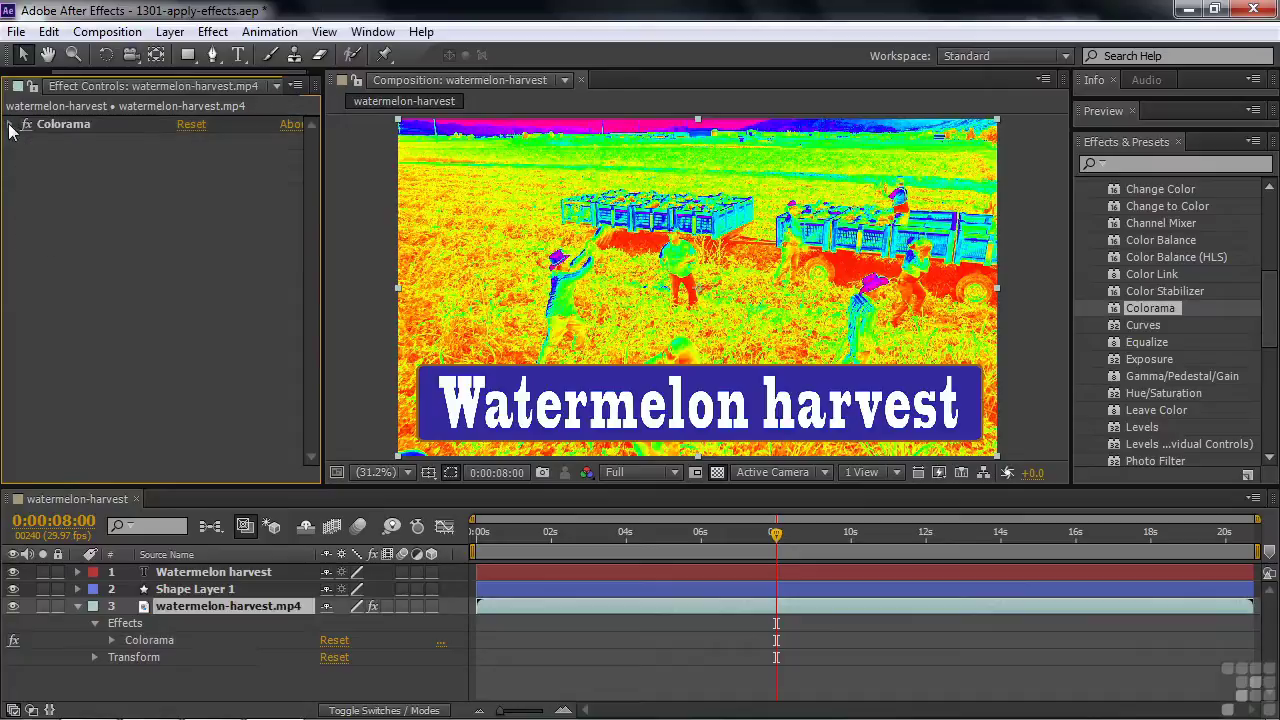
- Add the Hue/Saturation effect to the watermelon-harvest.mp4 layer and set its Master Hue to +79°
double_click(1117, 392)
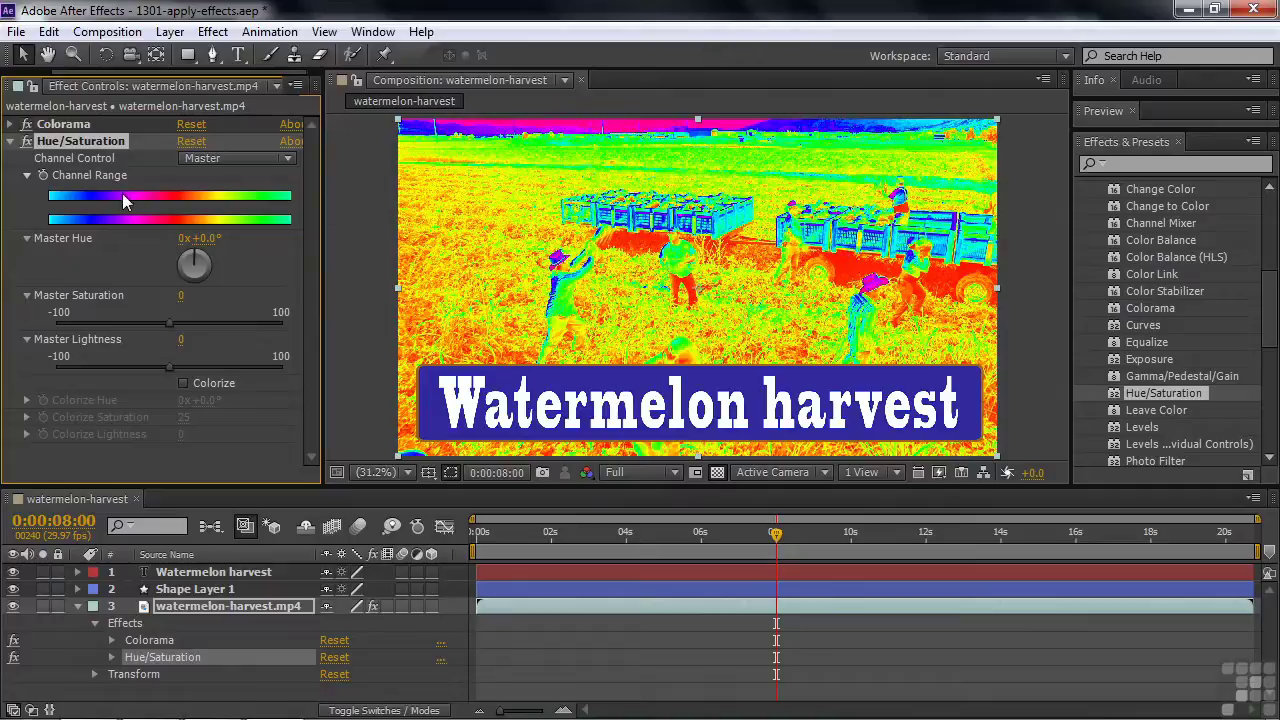
left_click_drag(208, 248, 298, 254)
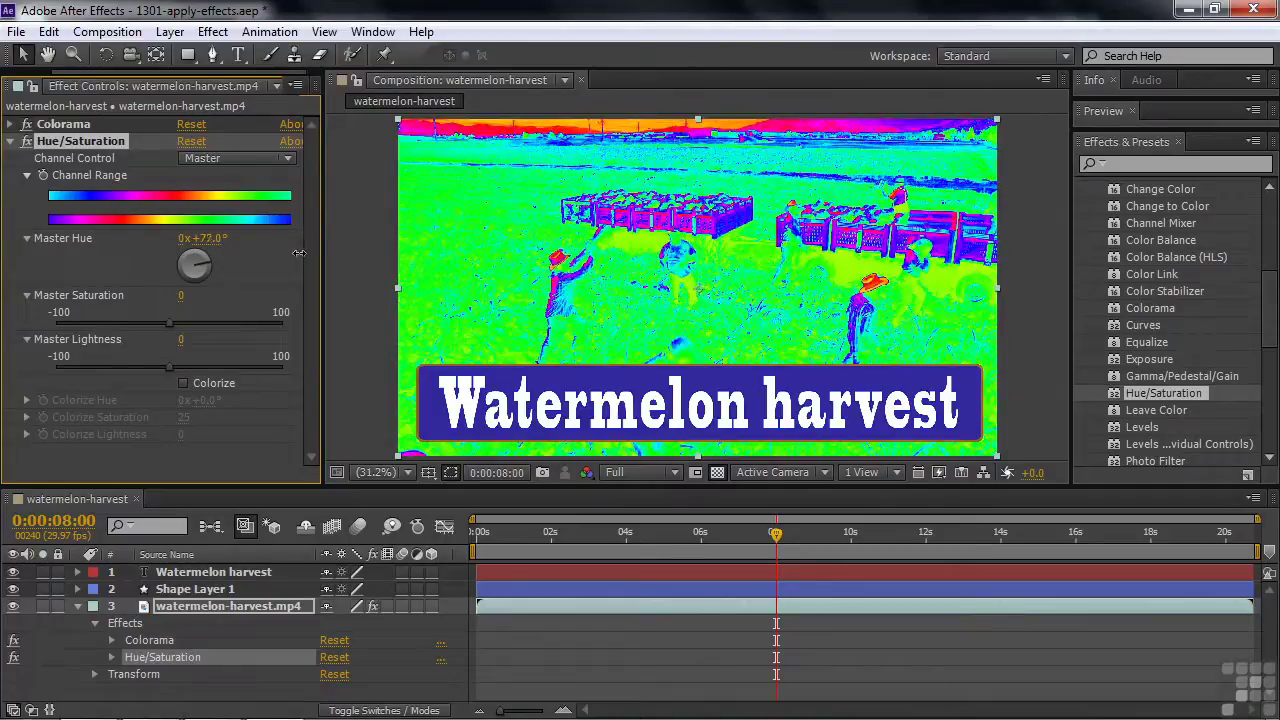
- Add the Tritone effect to the watermelon-harvest.mp4 layer and change its midtones color to green
left_click_drag(1272, 317, 1272, 383)
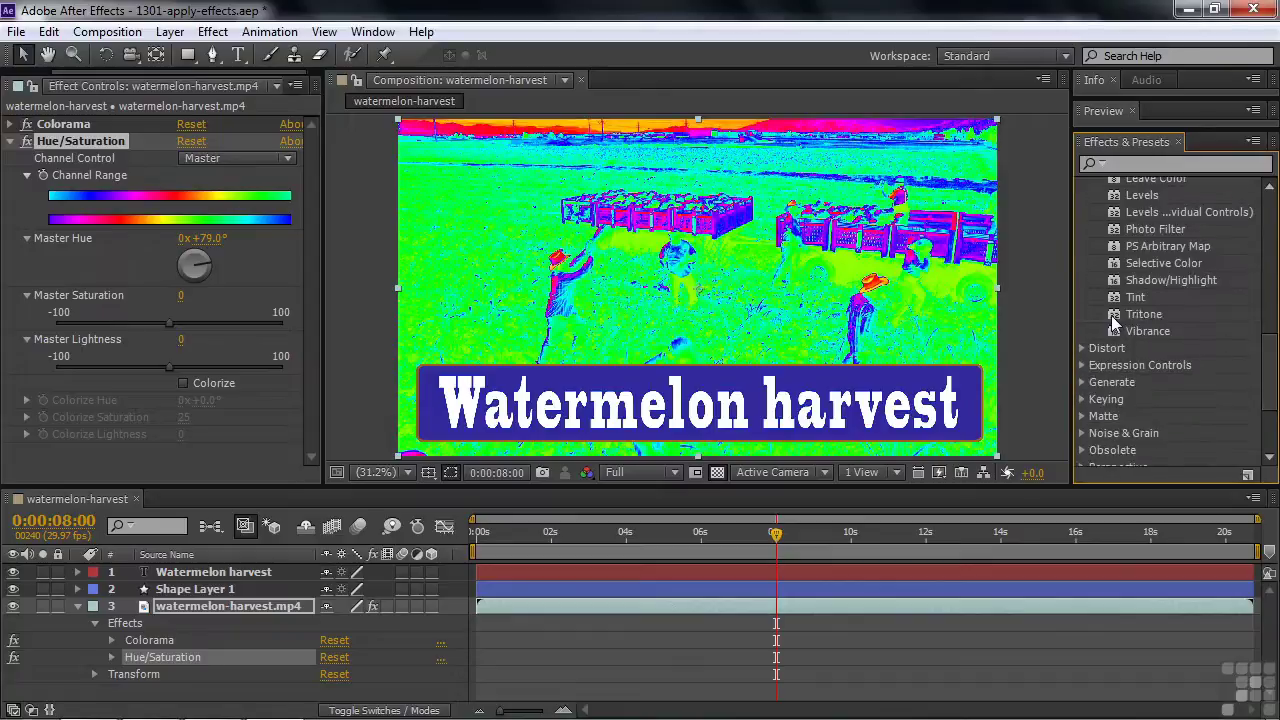
double_click(1112, 318)
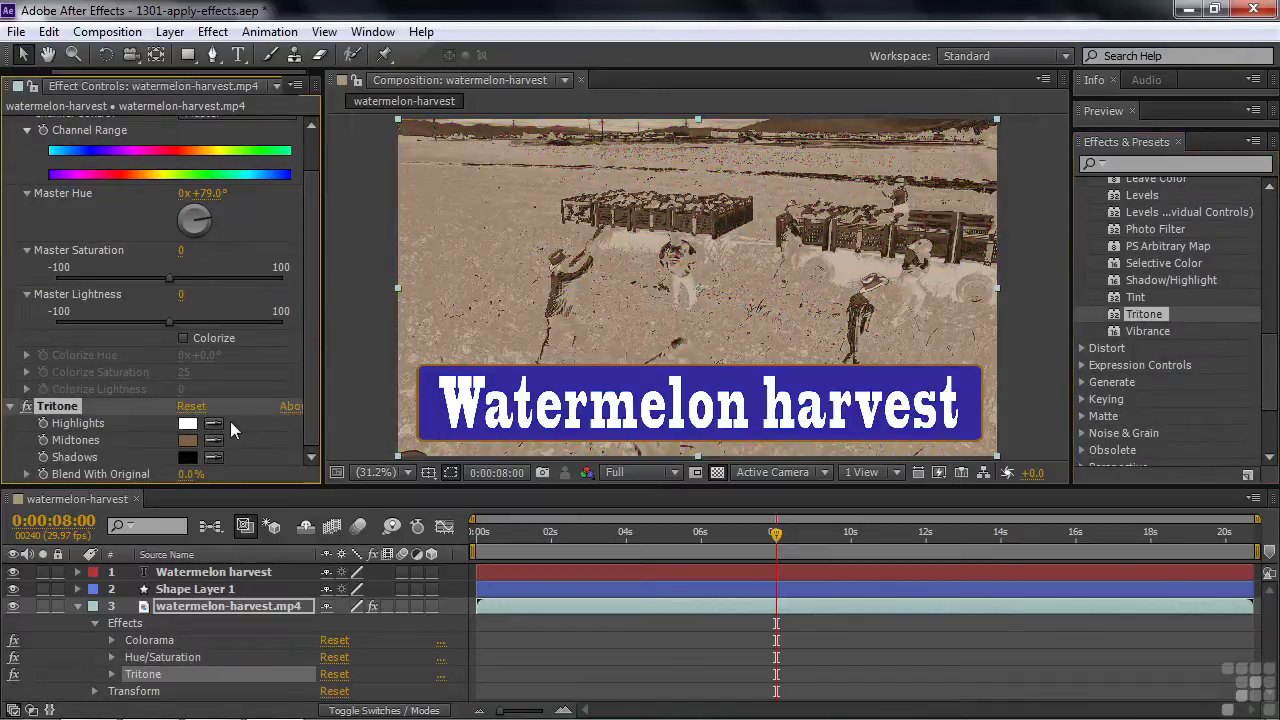
left_click(189, 440)
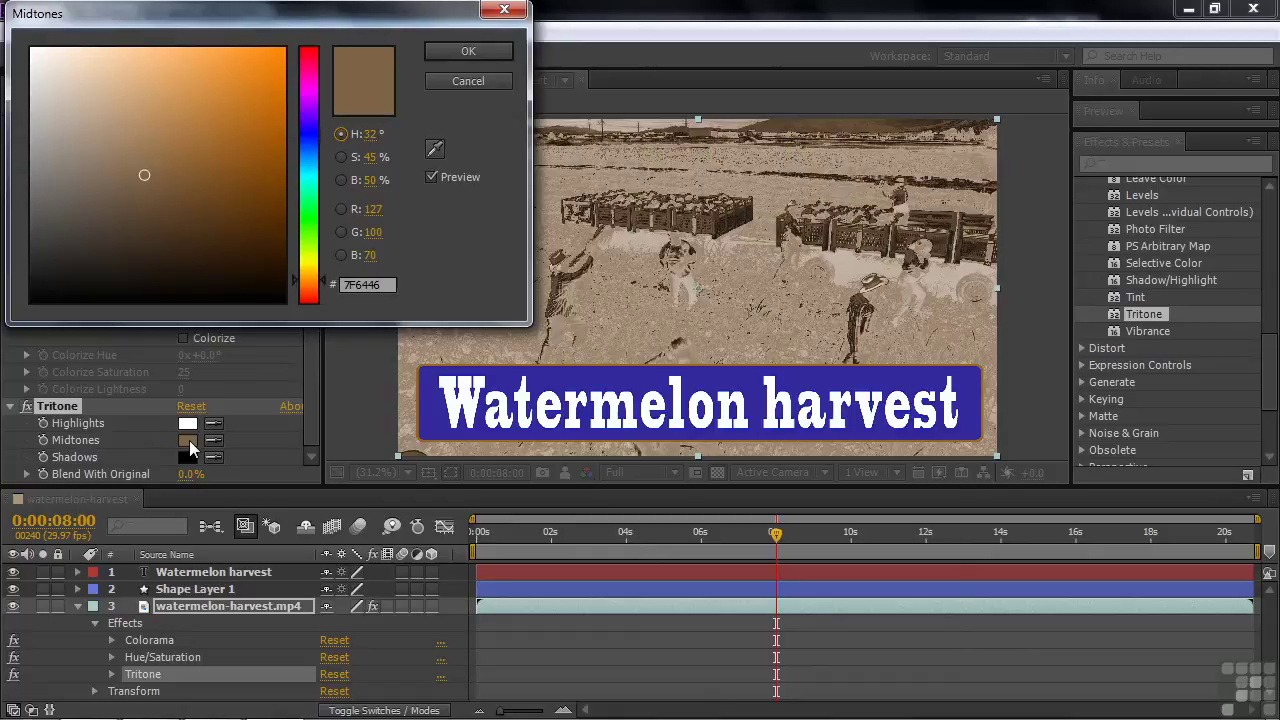
left_click(313, 208)
left_click(241, 179)
left_click(468, 51)
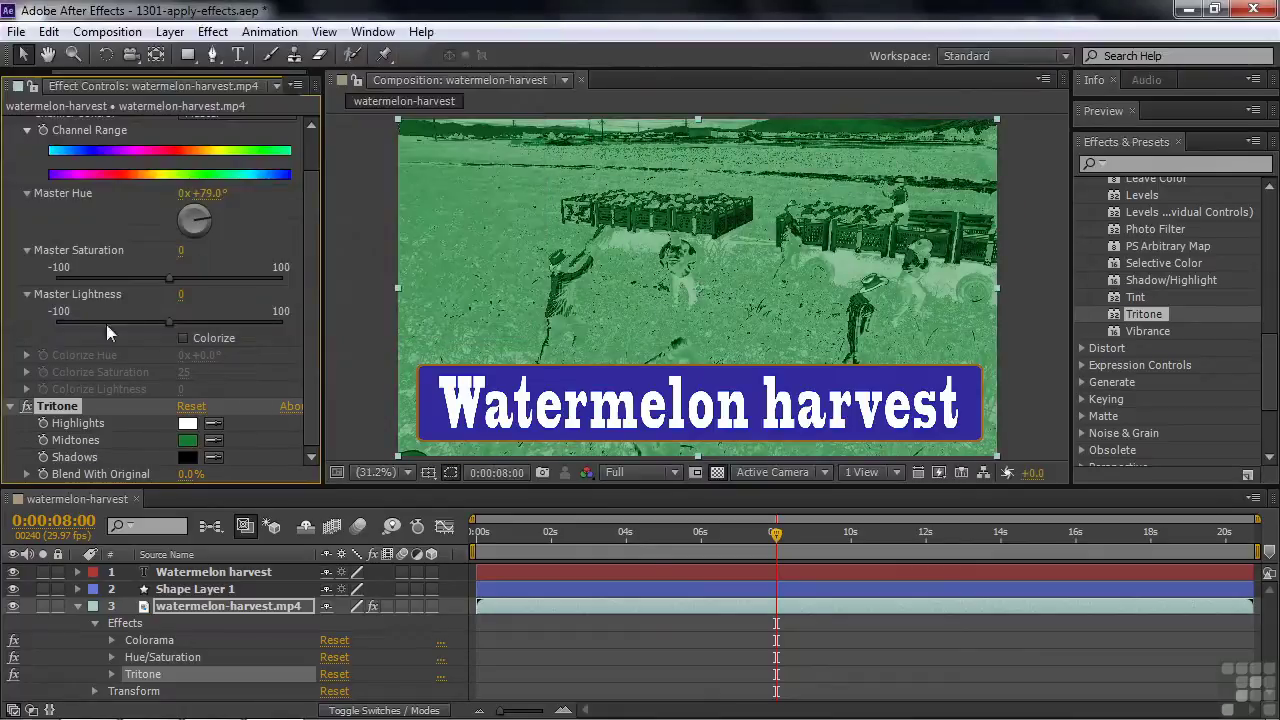
- Collapse the Tritone and Hue/Saturation settings and reorder the layer's effects to Hue/Saturation, Tritone, Colorama
left_click(12, 406)
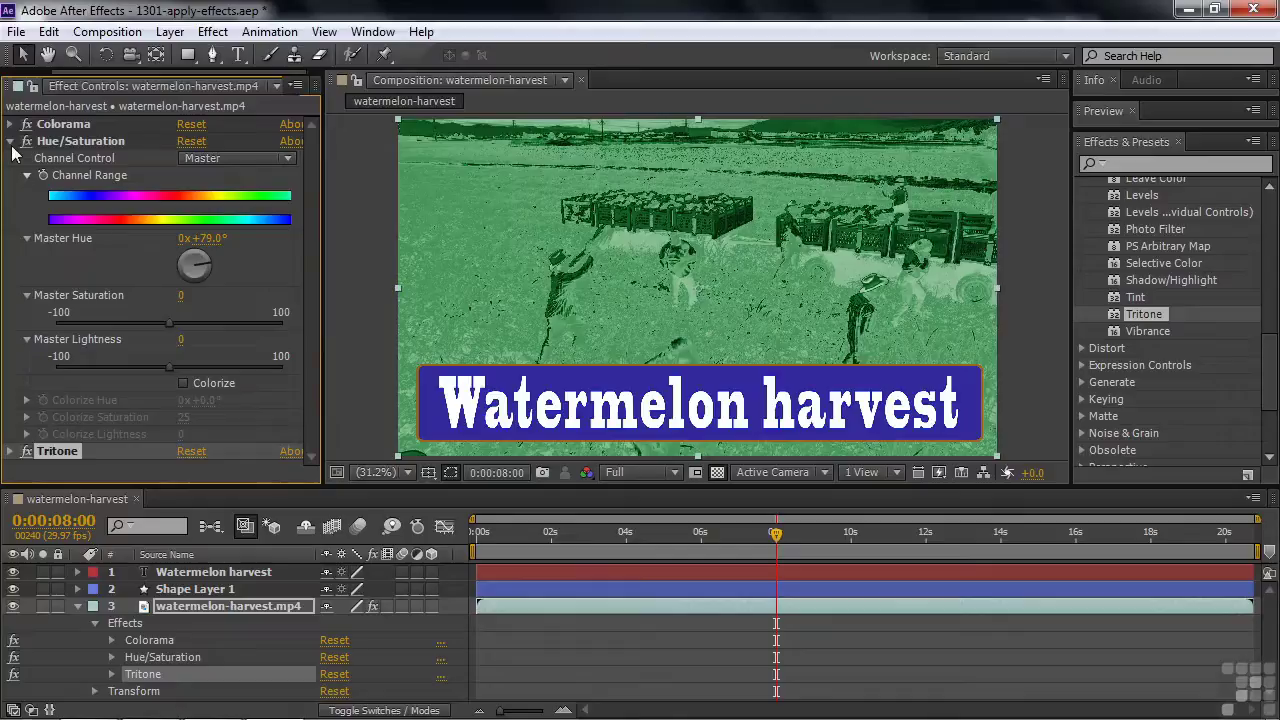
left_click(11, 141)
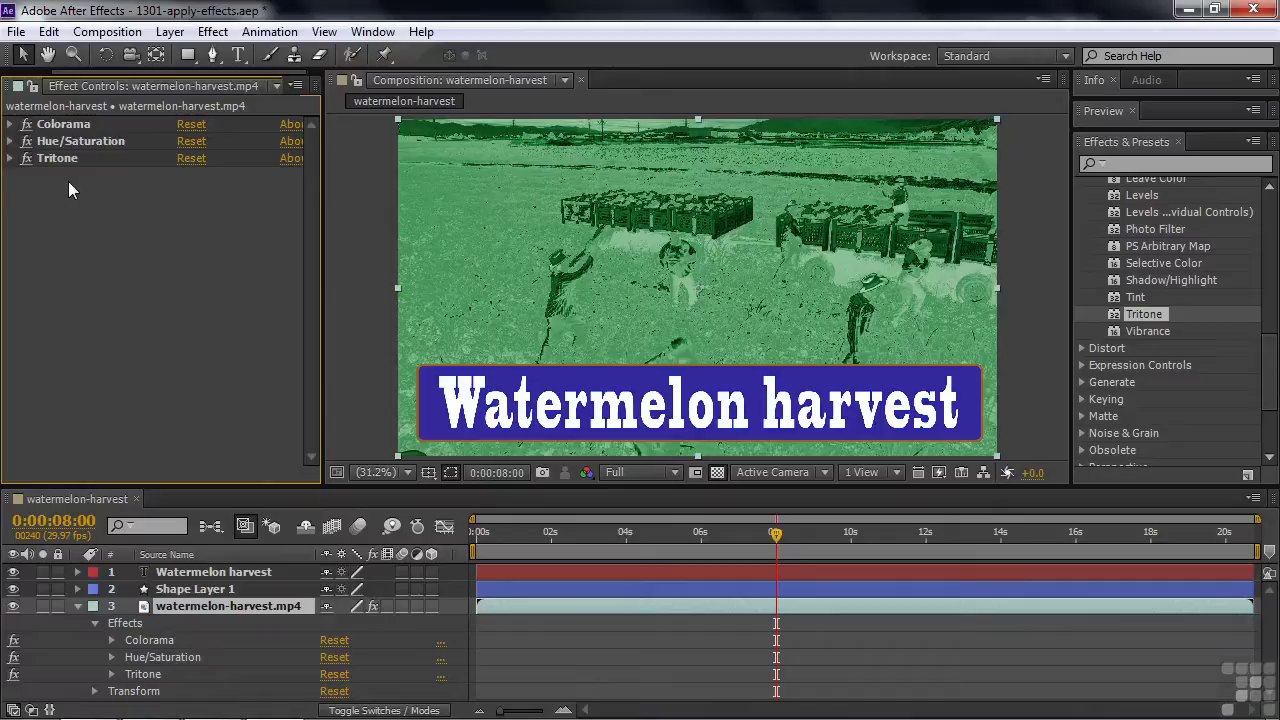
left_click_drag(62, 161, 70, 126)
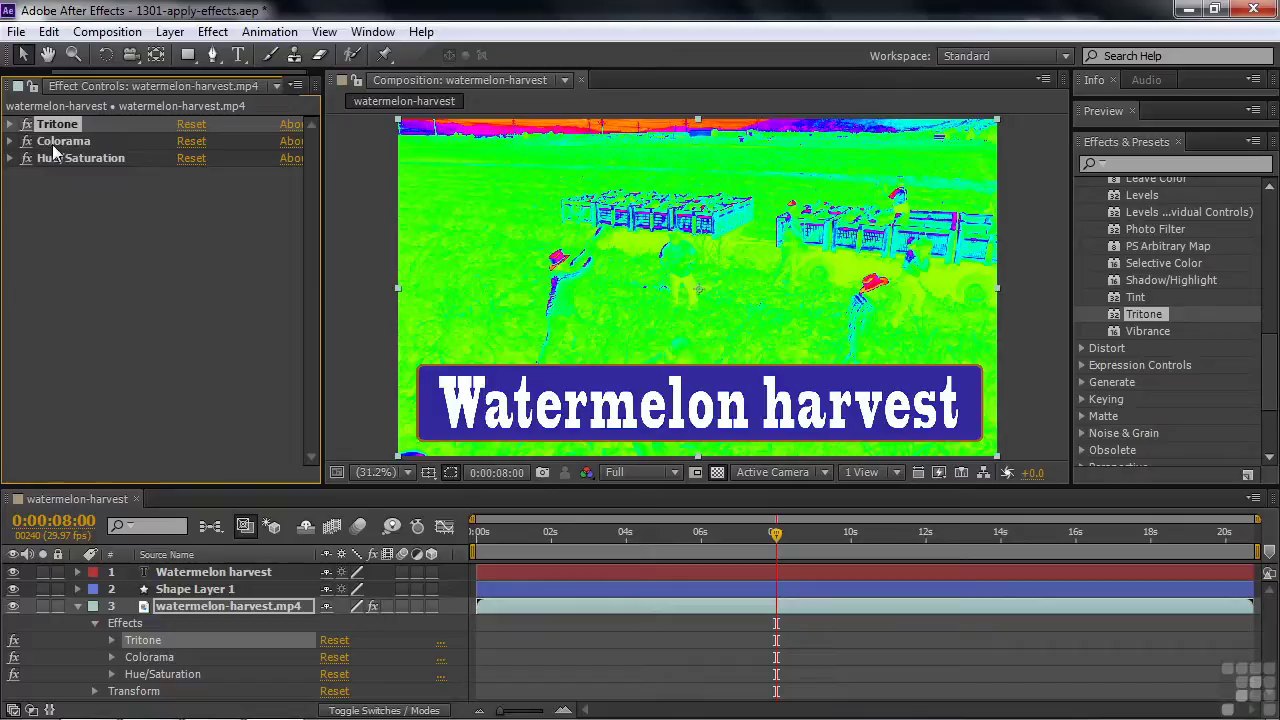
left_click(54, 141)
left_click_drag(54, 141, 55, 166)
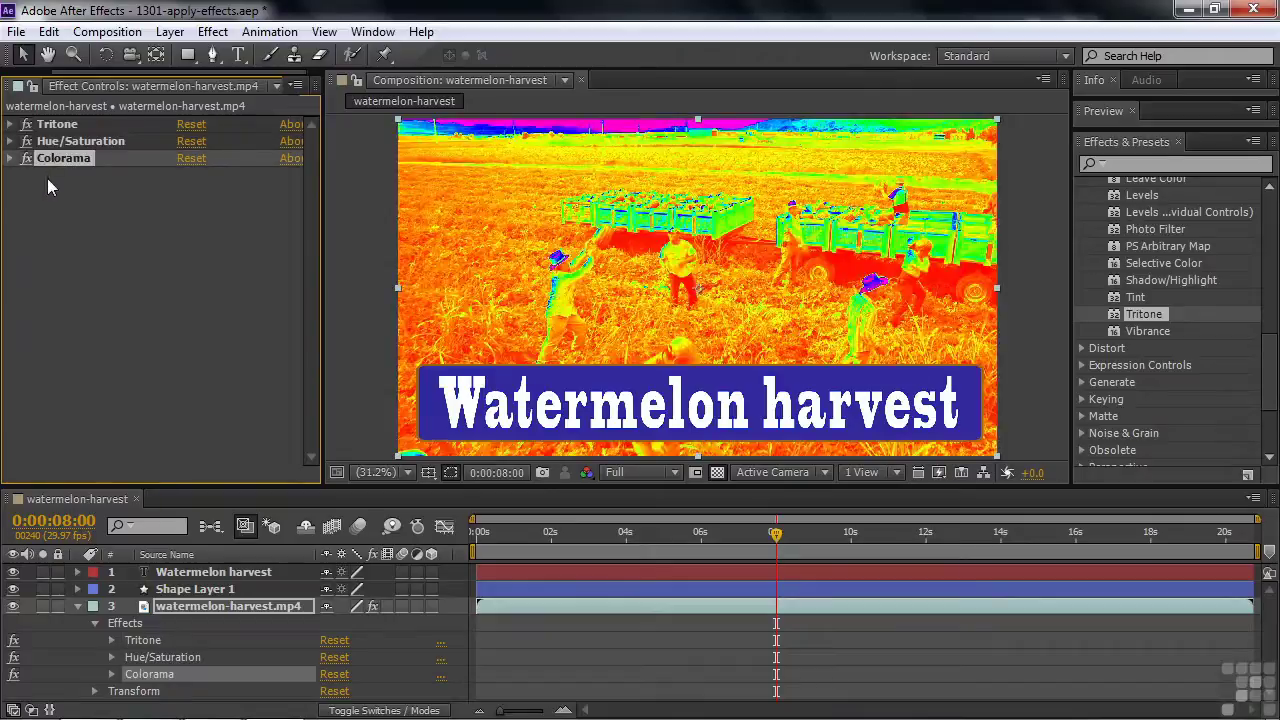
left_click_drag(51, 141, 50, 121)
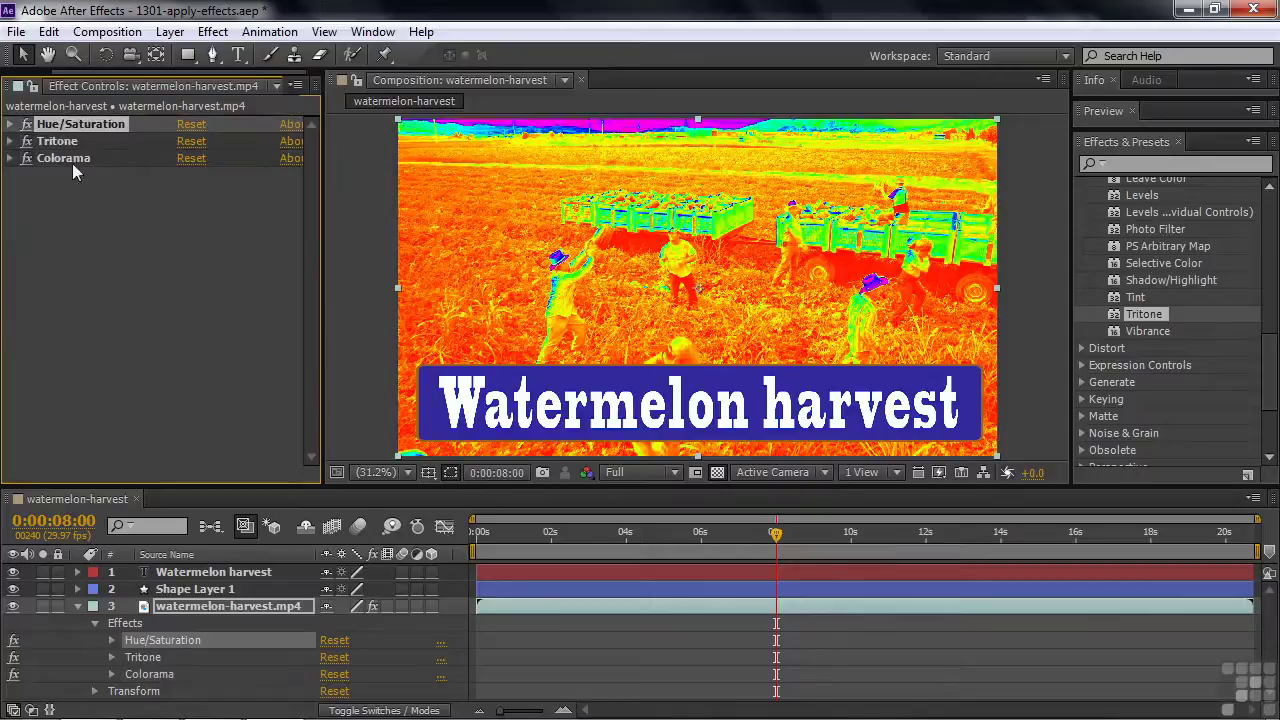
- Try Tritone as the last effect in the stack, and move Colorama back to the end
left_click_drag(58, 141, 55, 175)
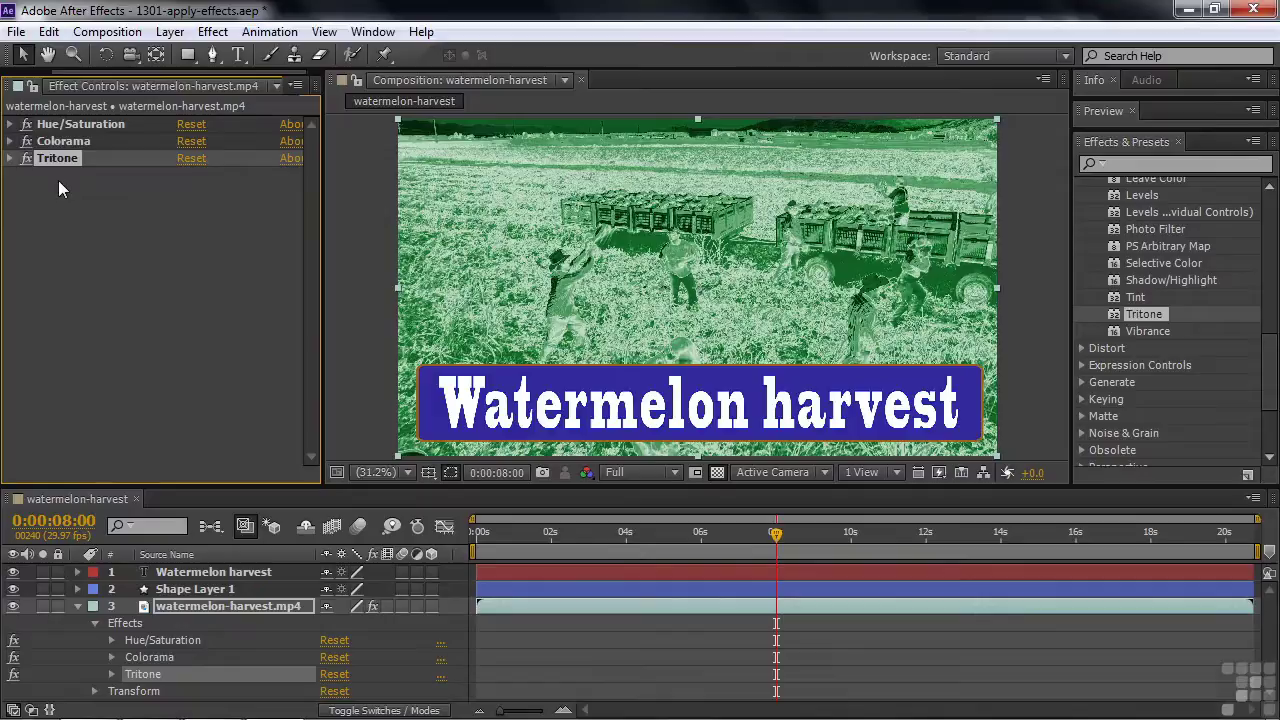
left_click_drag(56, 142, 58, 170)
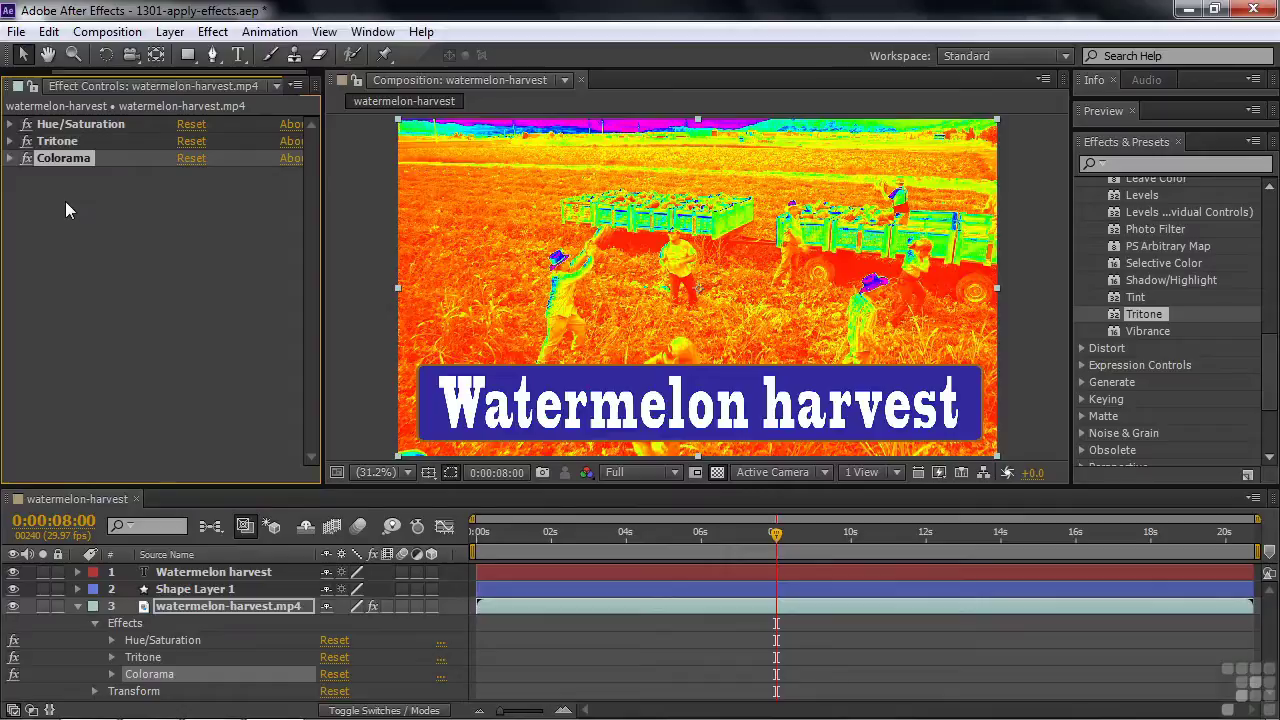
- Switch the Colorama, Tritone and Hue/Saturation effects off individually and turn all three back on
left_click(27, 159)
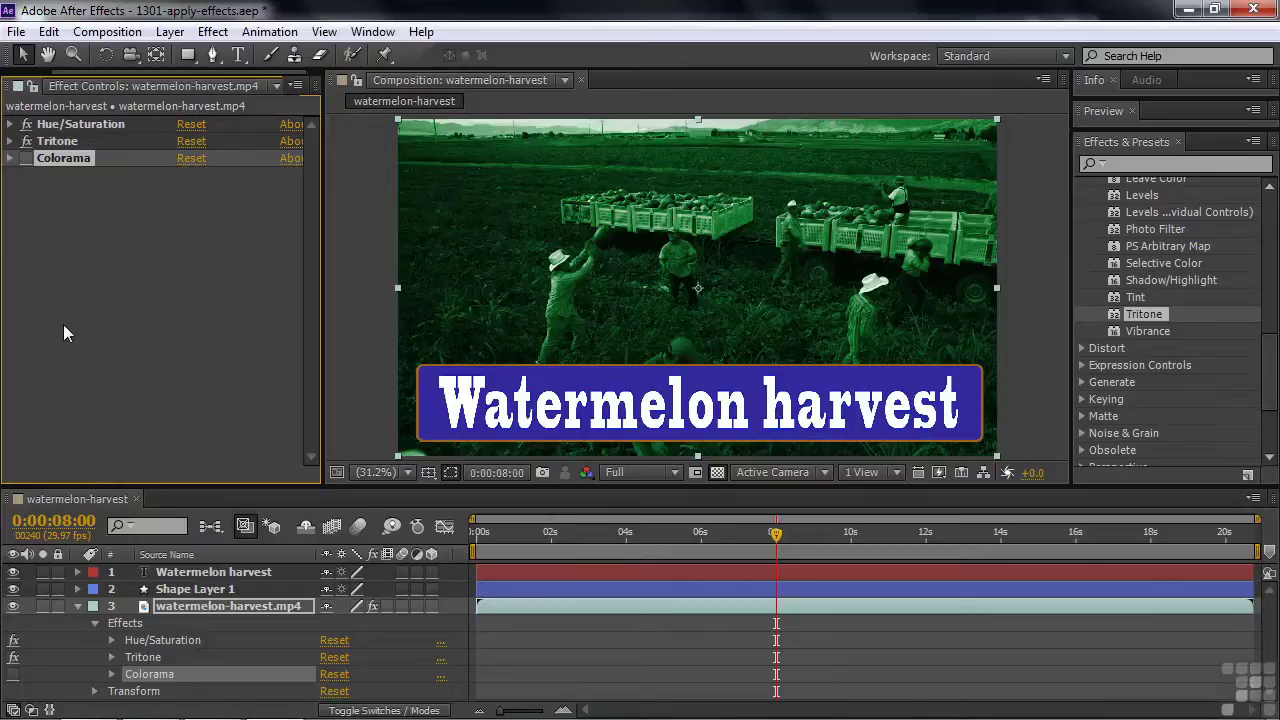
left_click(27, 141)
left_click(27, 124)
left_click(27, 141)
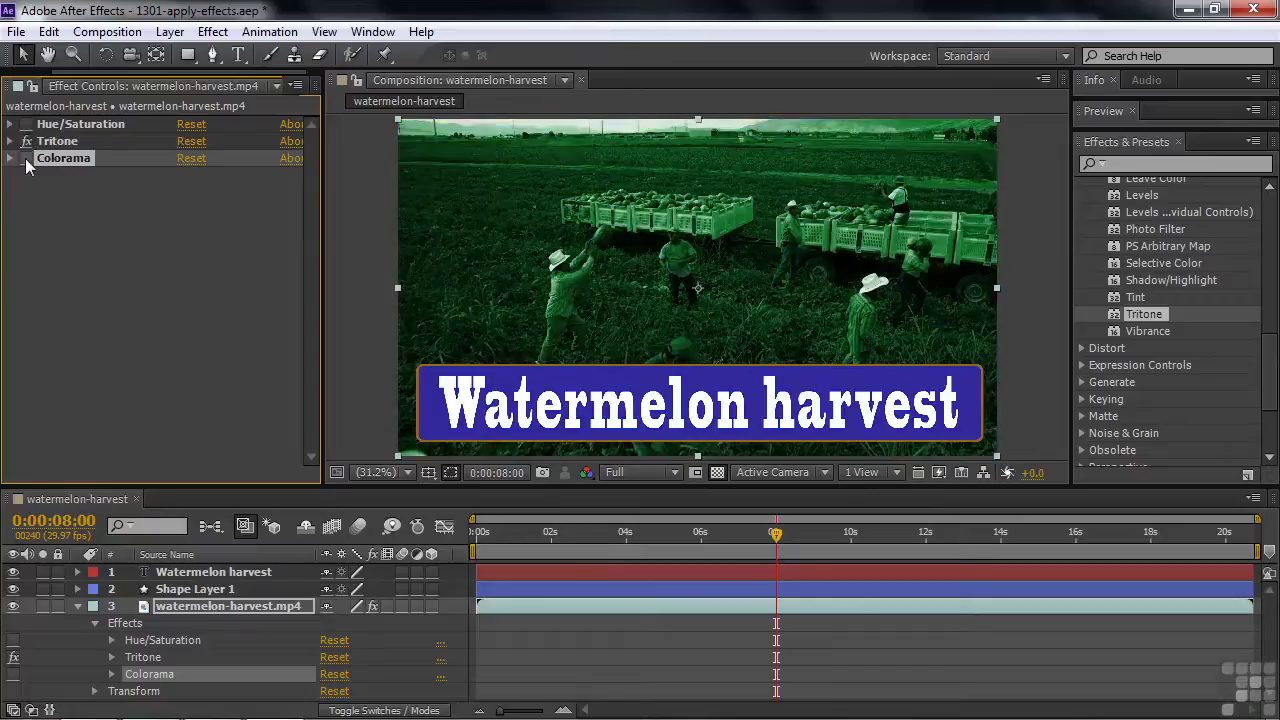
left_click(27, 158)
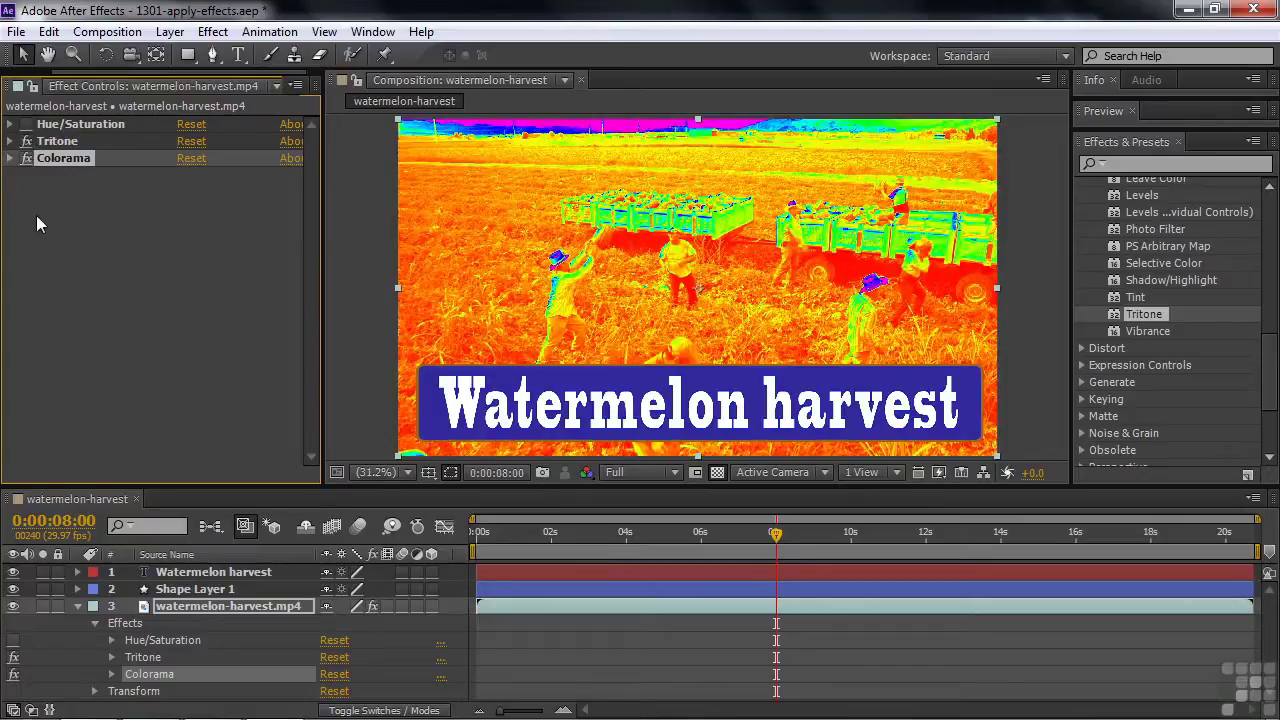
left_click(27, 124)
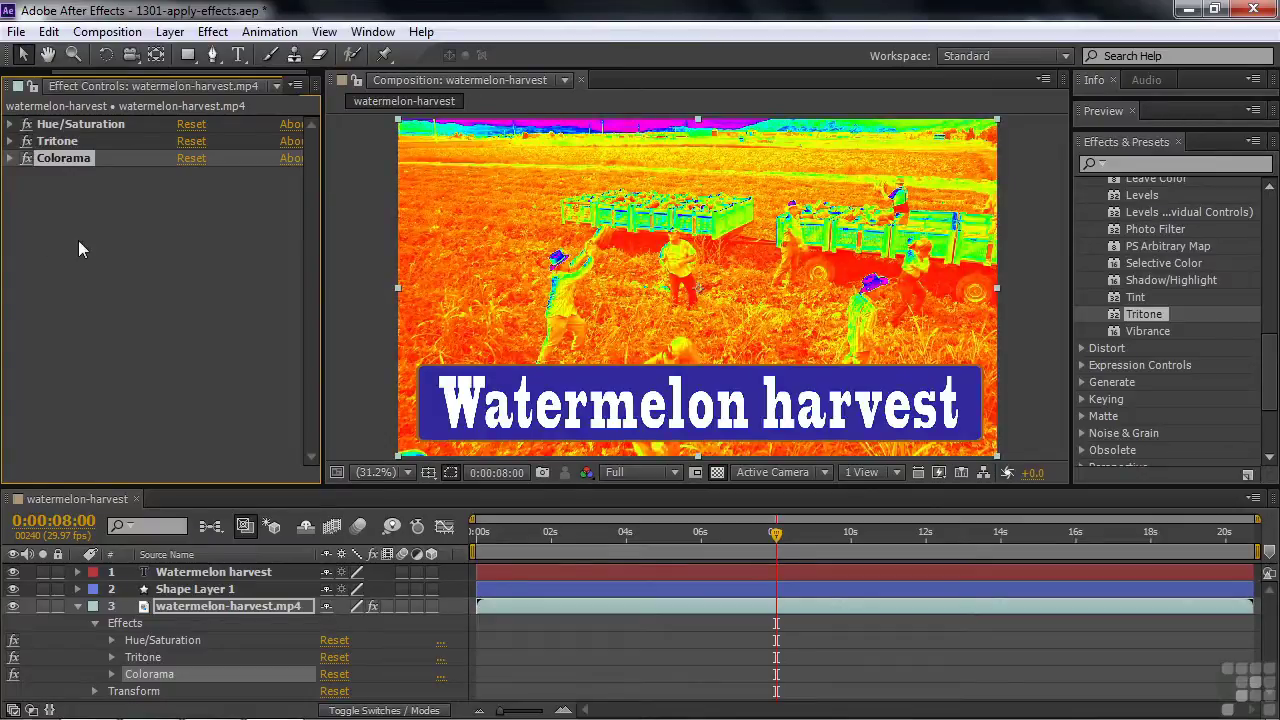